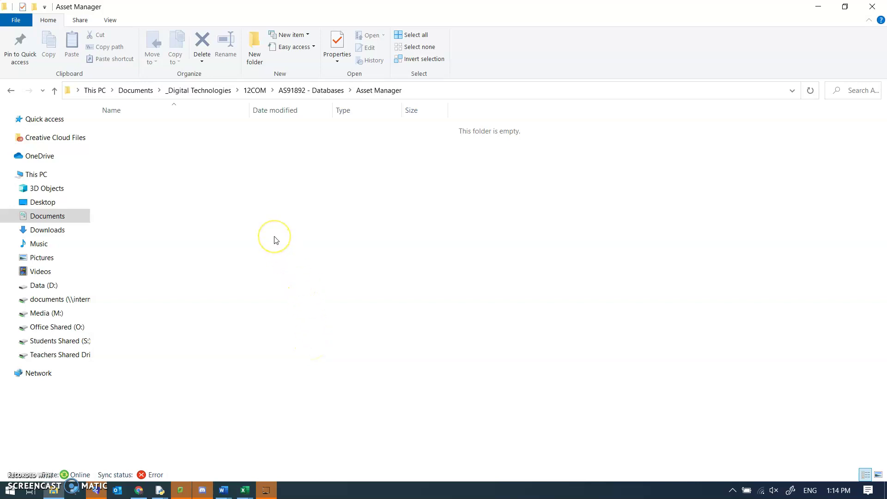
Create a new Microsoft Access Database file named Asset Manager in the empty folder and open it.
right_click(254, 208)
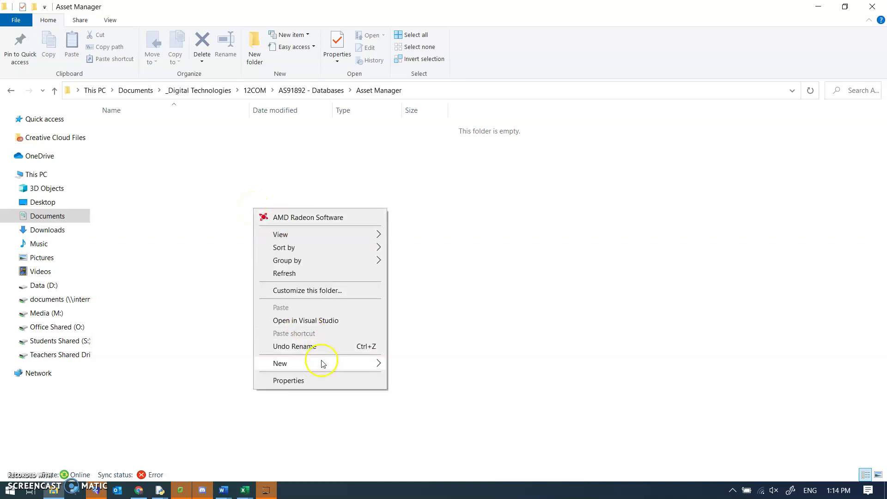
mouse_move(323, 363)
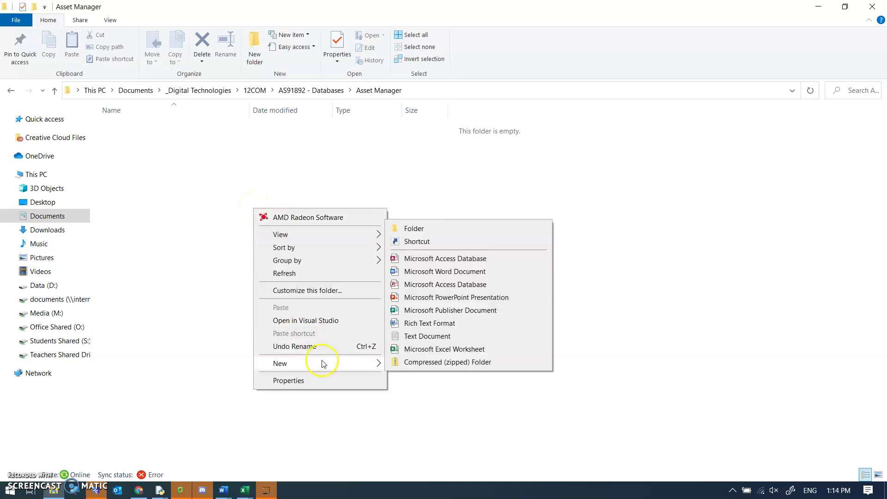
click(441, 258)
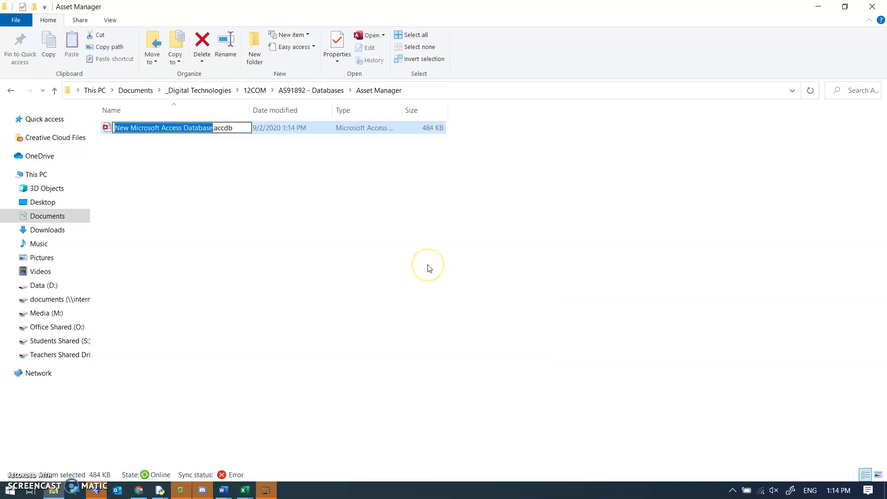
text(Asset M)
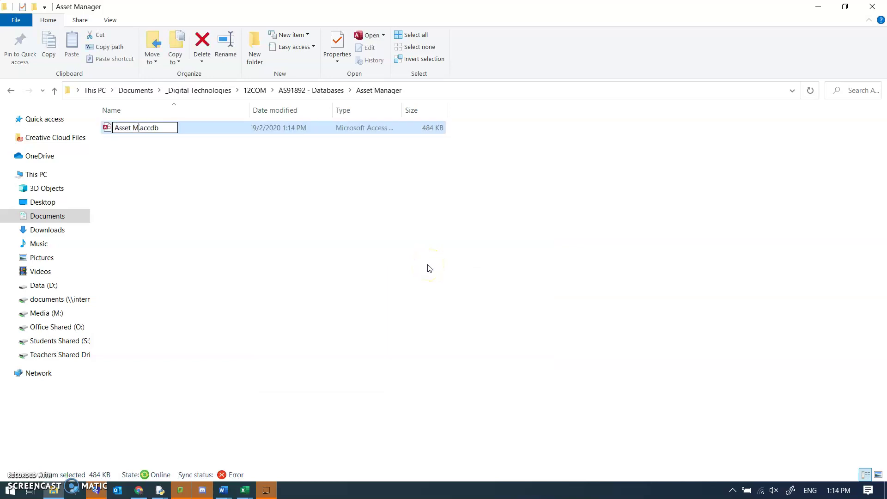
text(anager)
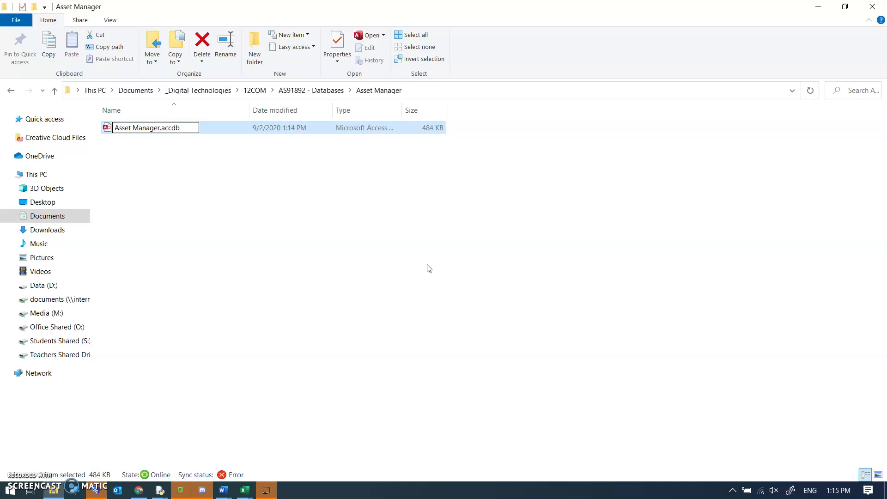
key(Return)
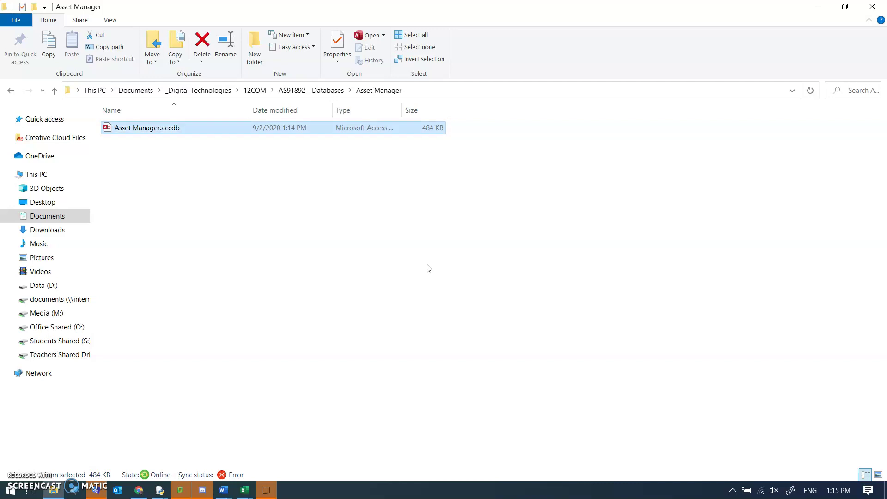
key(Return)
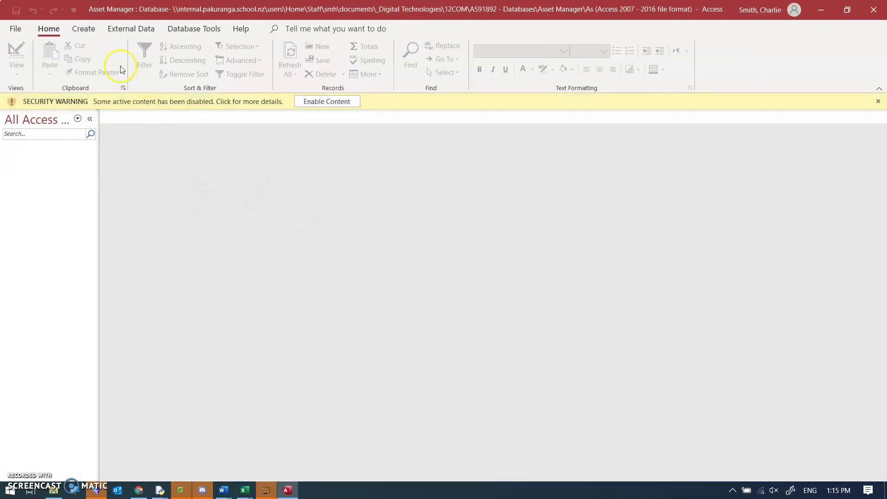
Create a blank table and save it as tblAssets, opening it in Design view.
click(88, 28)
click(63, 56)
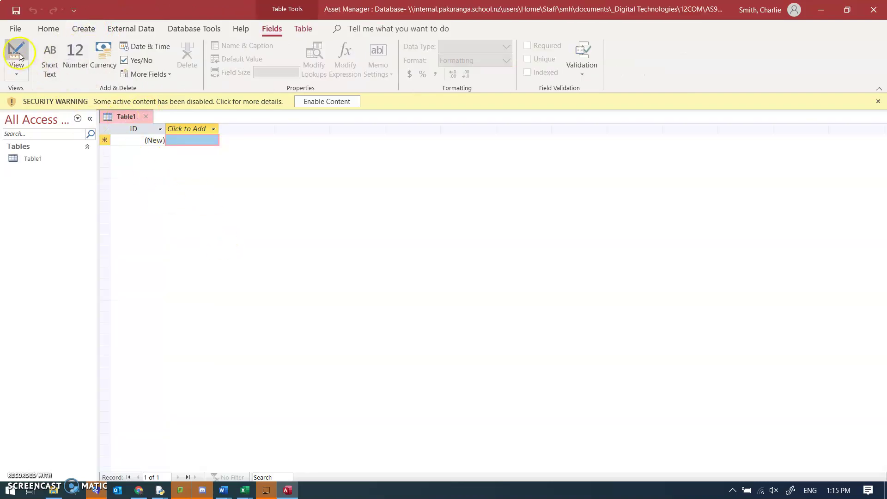
click(17, 53)
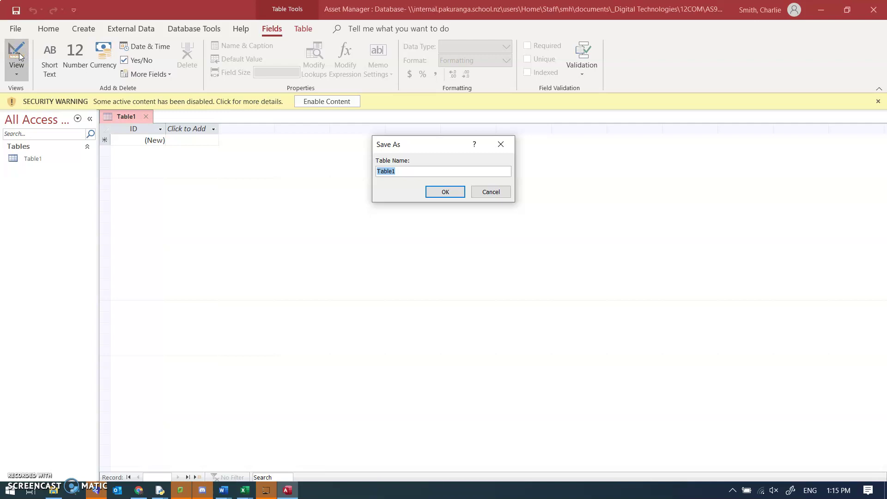
text(tblAssets)
key(Return)
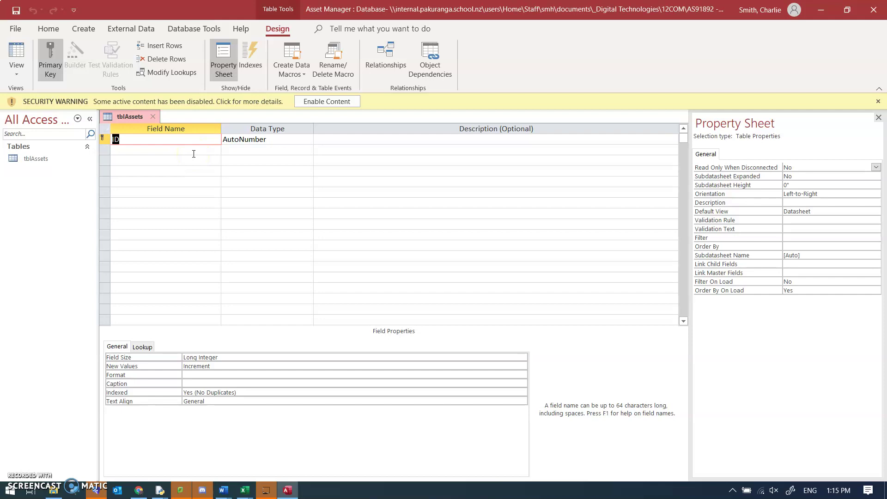
Rename the ID field to AssetID and add an AssetName field.
text(AssetID)
click(194, 154)
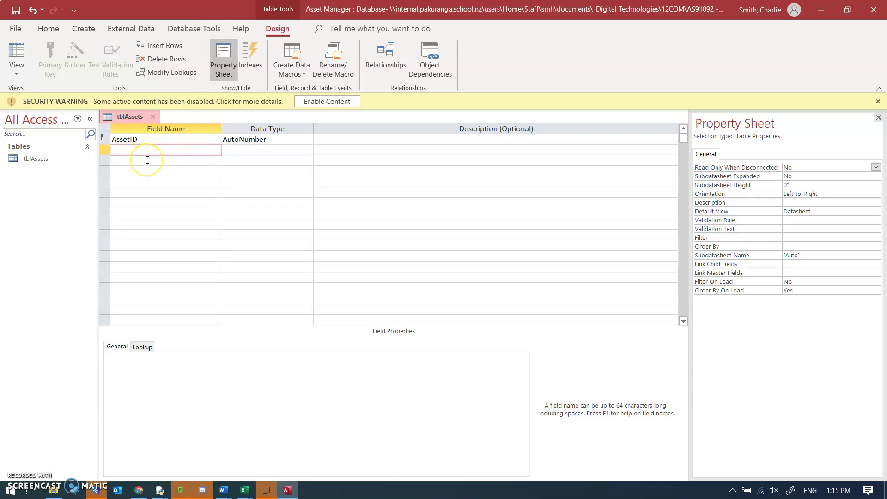
text(AssetName)
key(Tab)
key(Tab)
key(Tab)
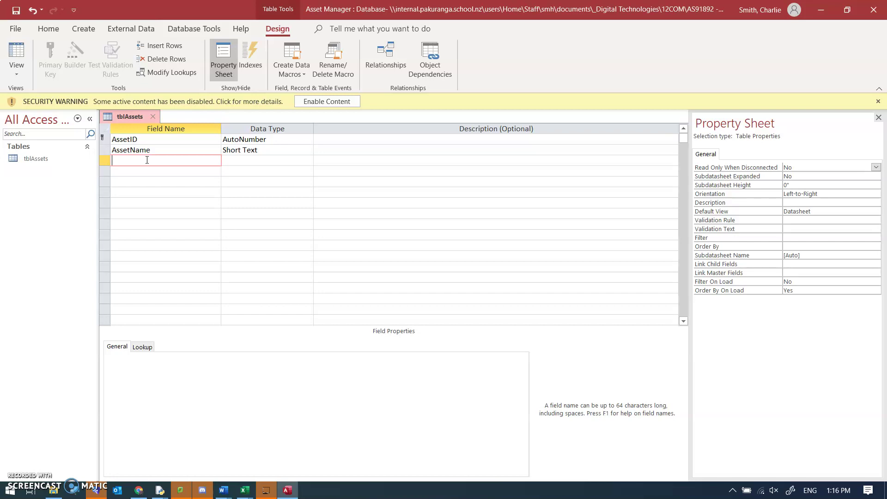
key(Up)
key(Tab)
key(Tab)
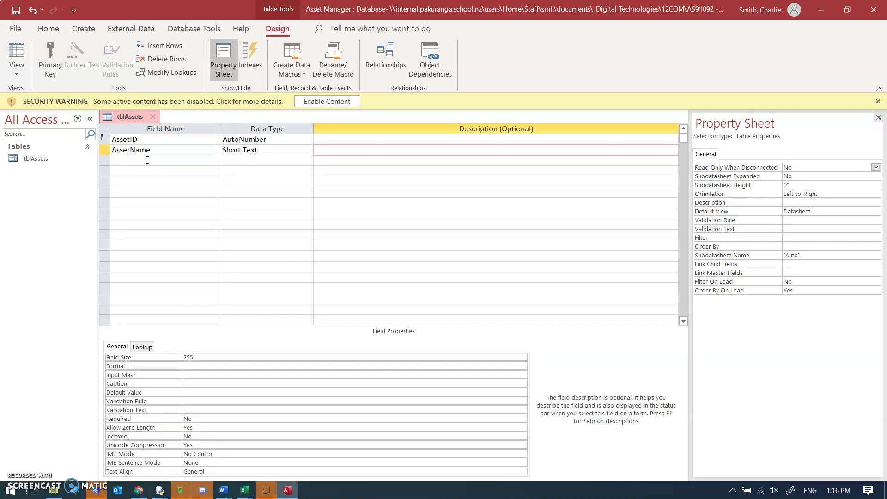
key(Tab)
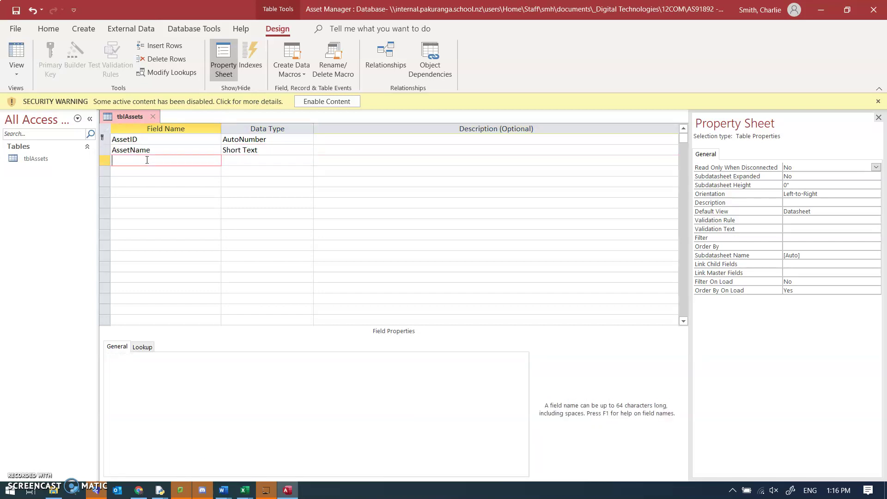
Add AssetModel, AssetManufacturer and DatePurchased fields, fixing the DatePurchased typo.
text(AssetModel)
key(Tab)
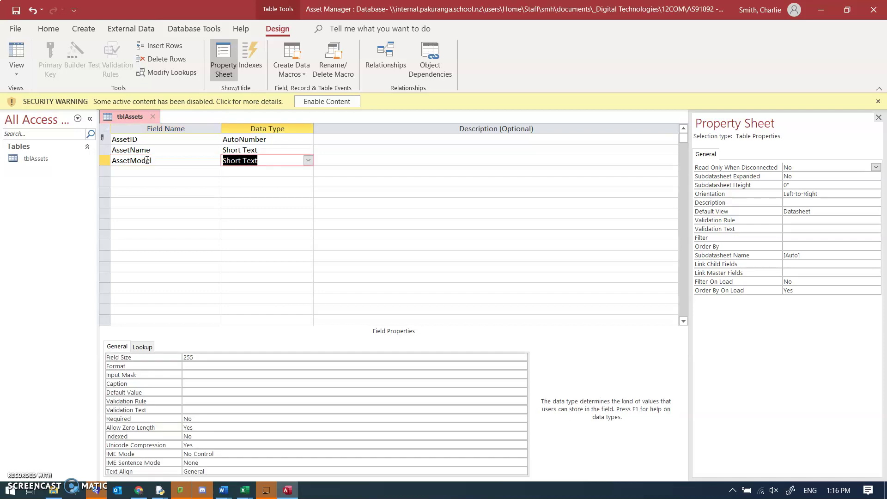
key(Tab)
key(Tab)
text(Ass)
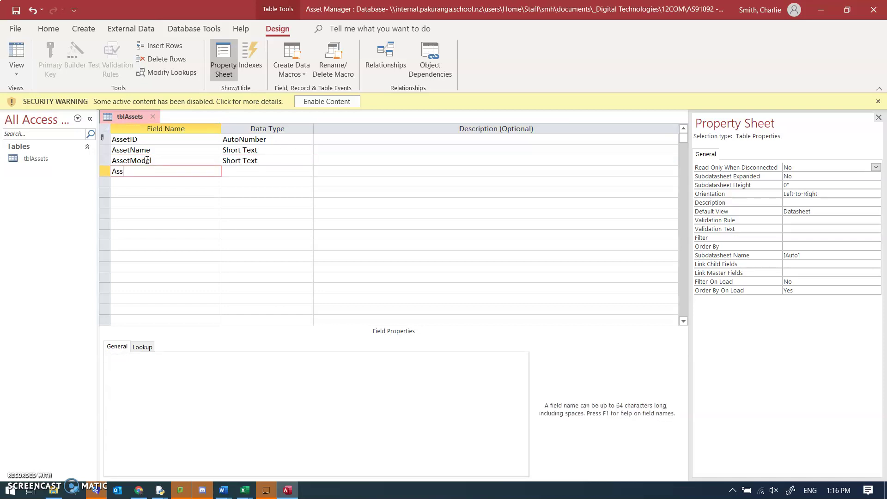
text(etManufacturer)
key(Tab)
key(Tab)
key(Tab)
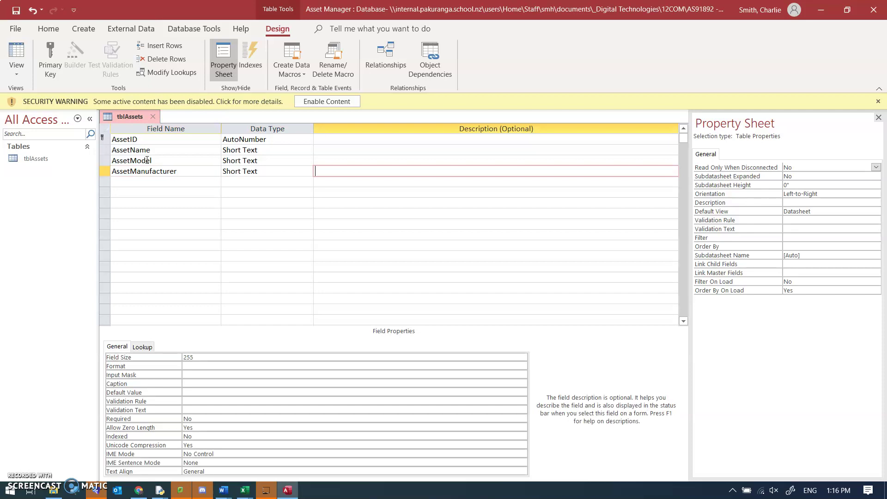
text(DateP)
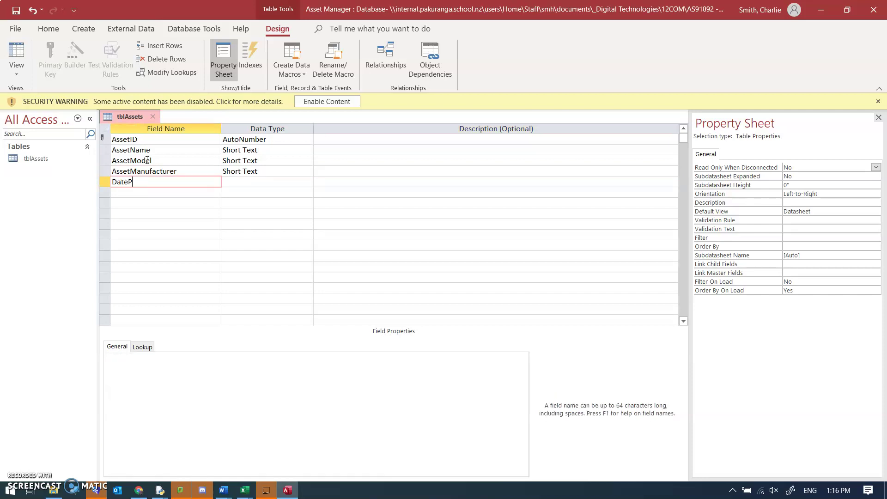
text(urcahsed)
key(BackSpace)
key(BackSpace)
key(BackSpace)
key(BackSpace)
key(BackSpace)
text(hased)
key(Tab)
key(Tab)
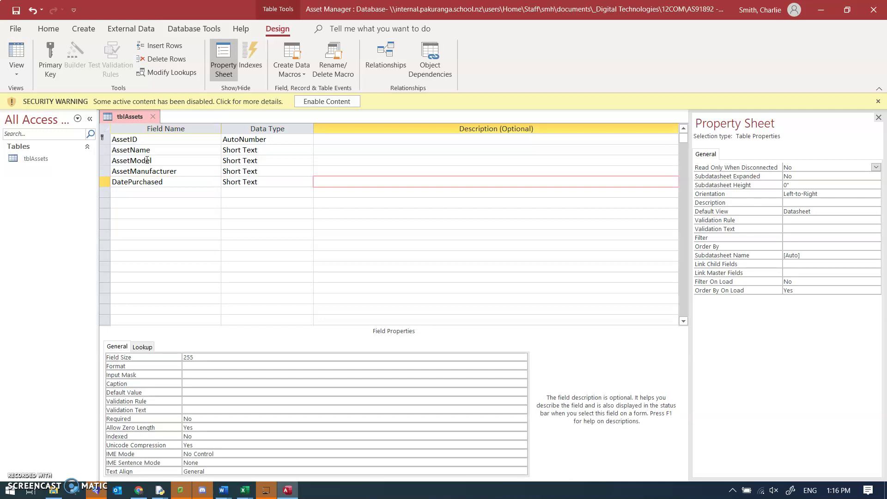
Change DatePurchased's data type to Date/Time.
click(276, 187)
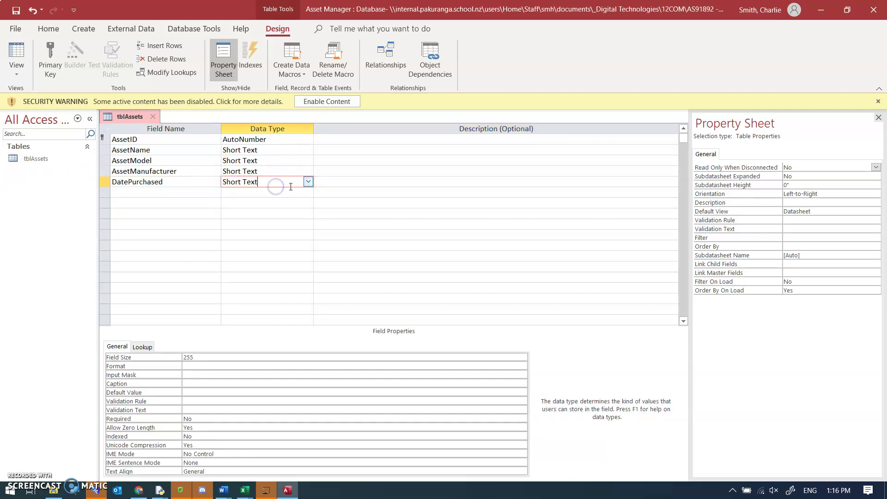
click(308, 182)
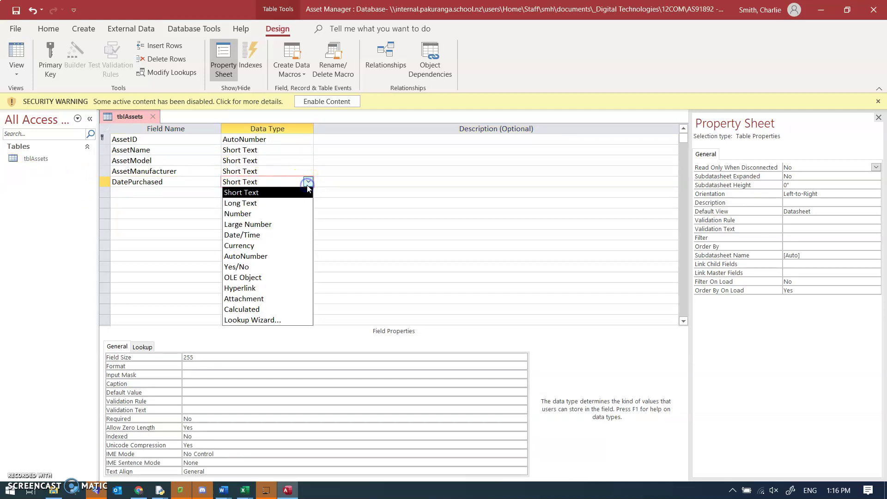
click(260, 235)
Add a Location field below DatePurchased.
click(167, 193)
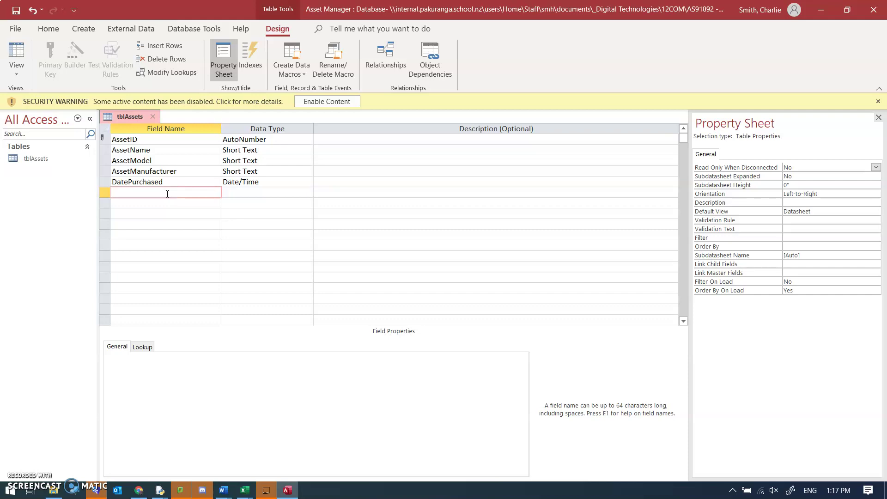
text(Location)
key(Tab)
key(Tab)
key(Tab)
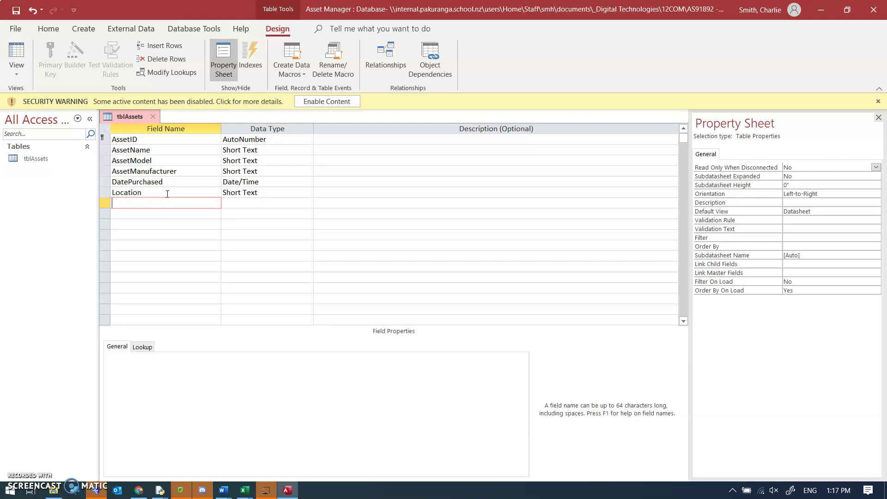
Save tblAssets, switch to Datasheet view, and enter asset PCLT150 with model G300.
click(16, 53)
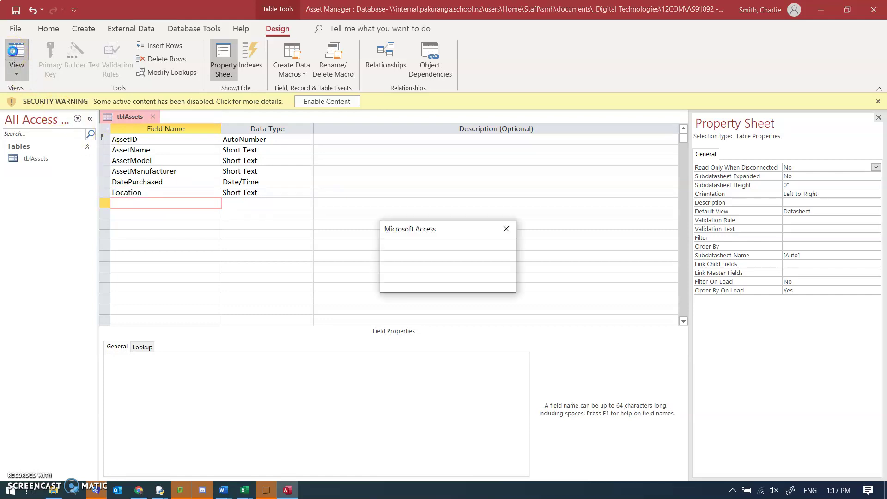
click(426, 283)
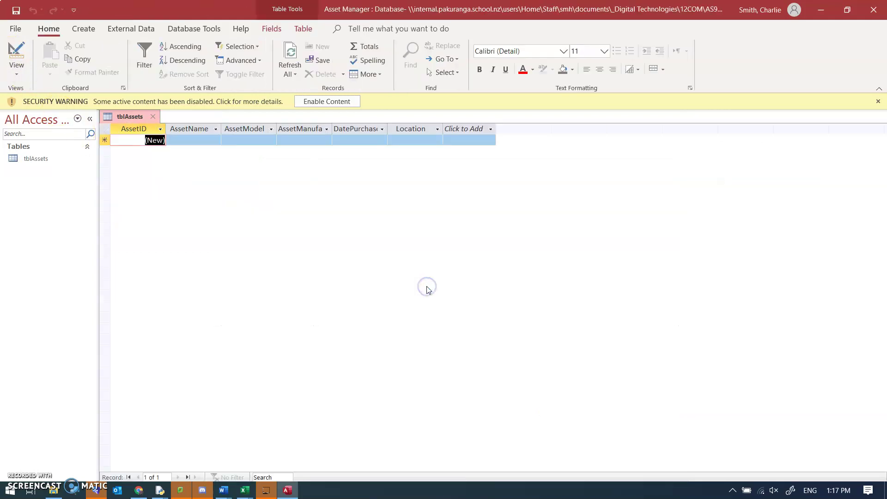
click(180, 139)
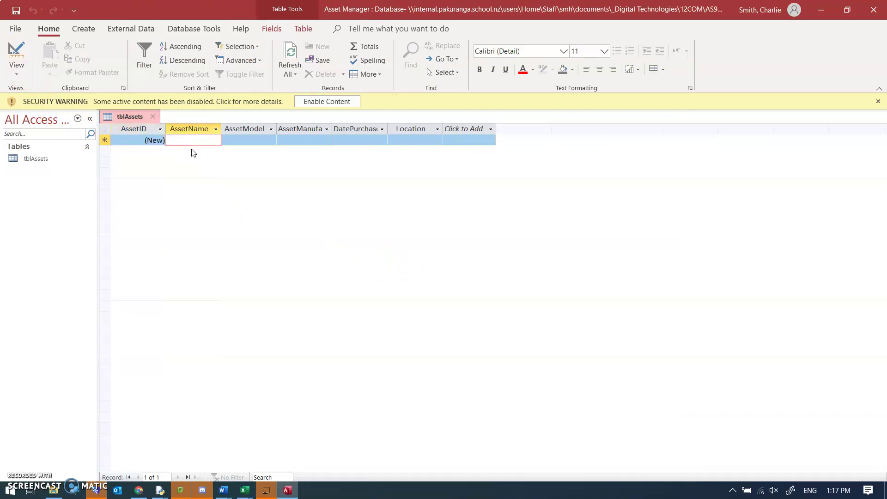
text(PCLT)
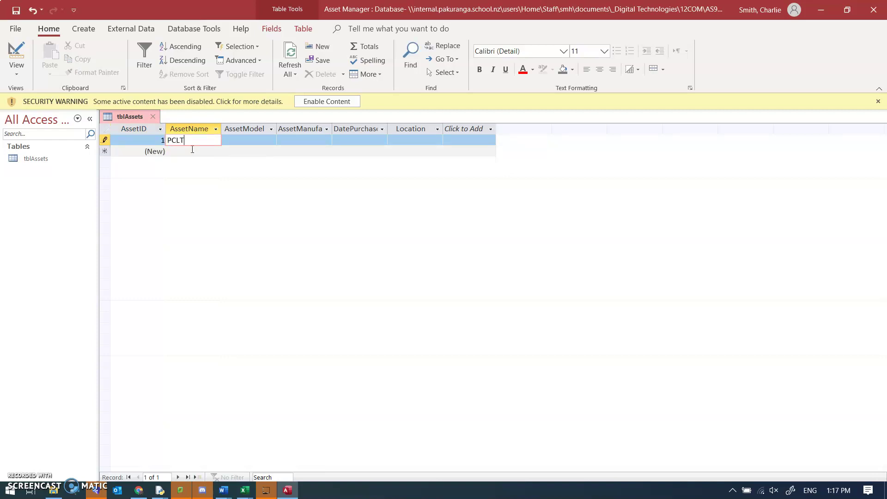
text(150)
key(Tab)
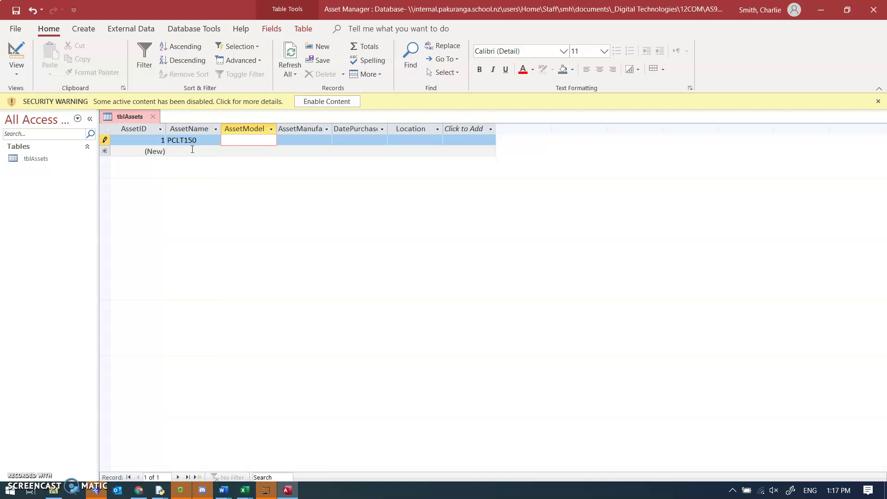
text(G300)
key(Tab)
Give the first record manufacturer HP, purchase date 9/1/2020 and location Mobile.
text(HP)
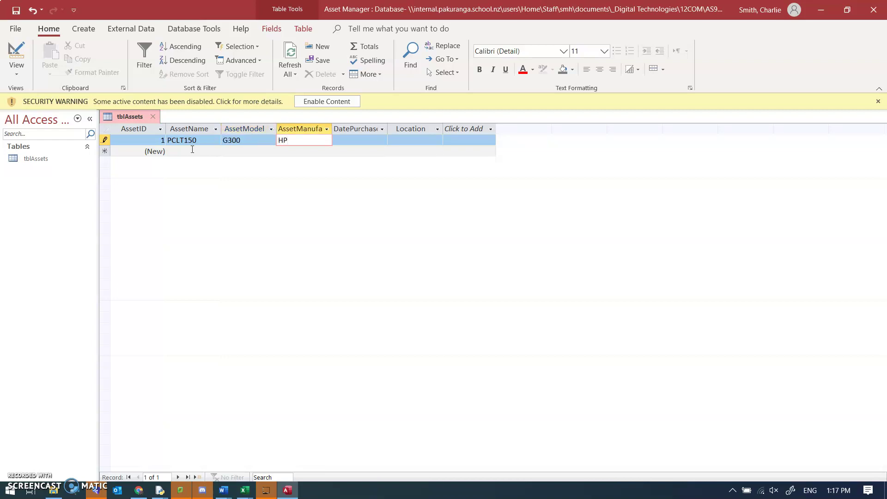
key(Tab)
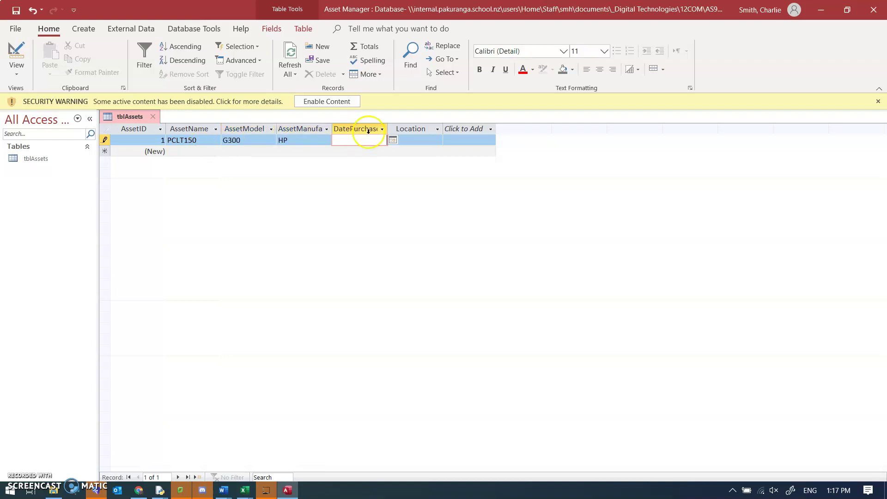
click(392, 142)
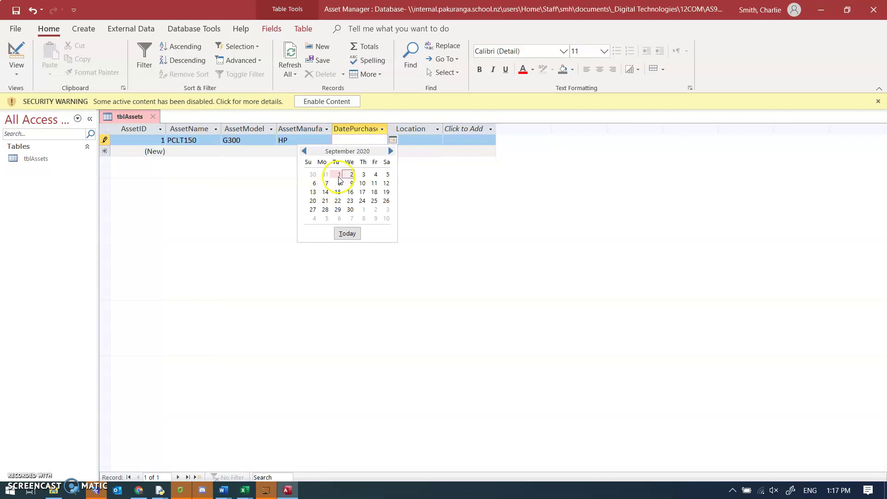
click(340, 175)
click(411, 139)
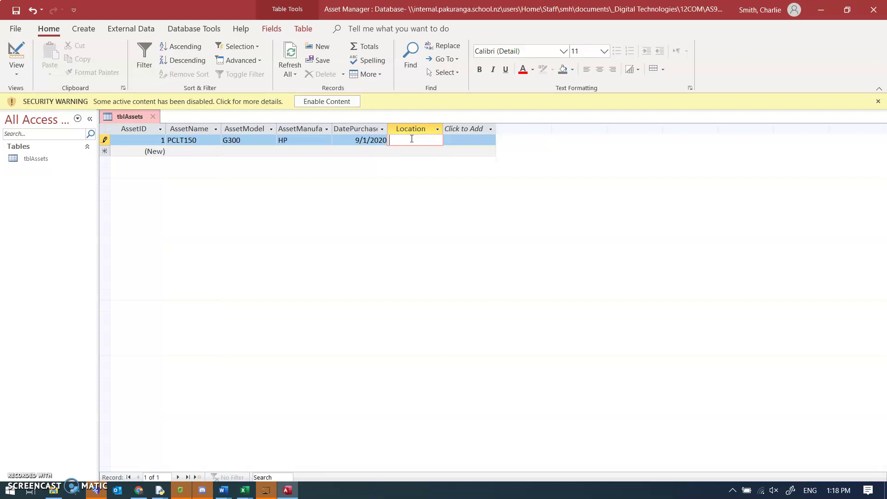
text(Mobile)
key(Tab)
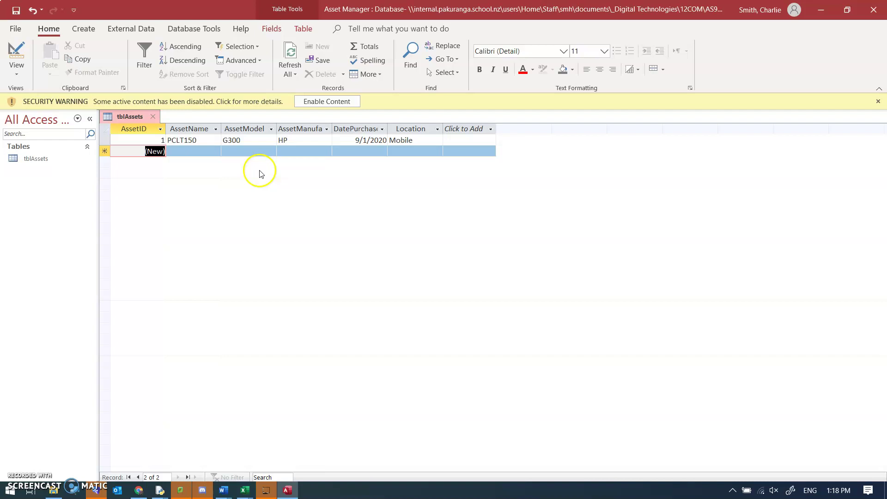
Widen the AssetManufacturer column and change the value to Hewlett Packard.
click(300, 142)
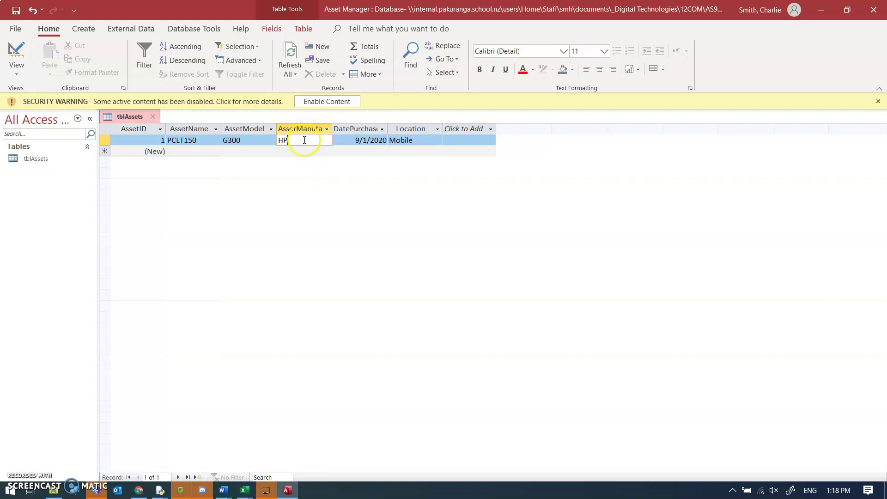
drag(332, 128, 379, 124)
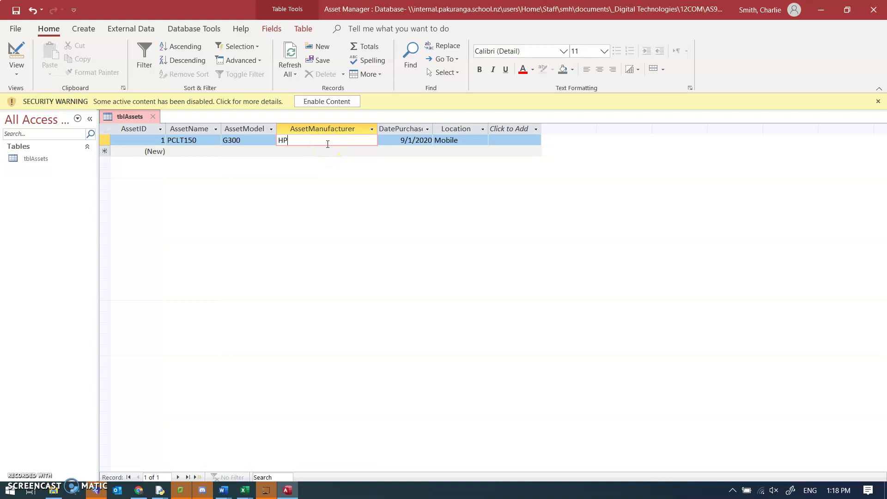
key(BackSpace)
text(ewlett Packard)
key(Tab)
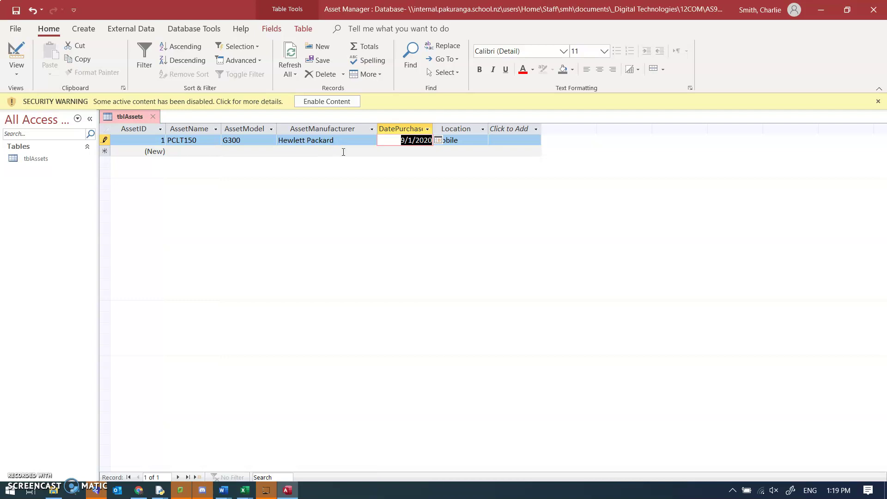
Change the manufacturer value back to HP.
click(344, 141)
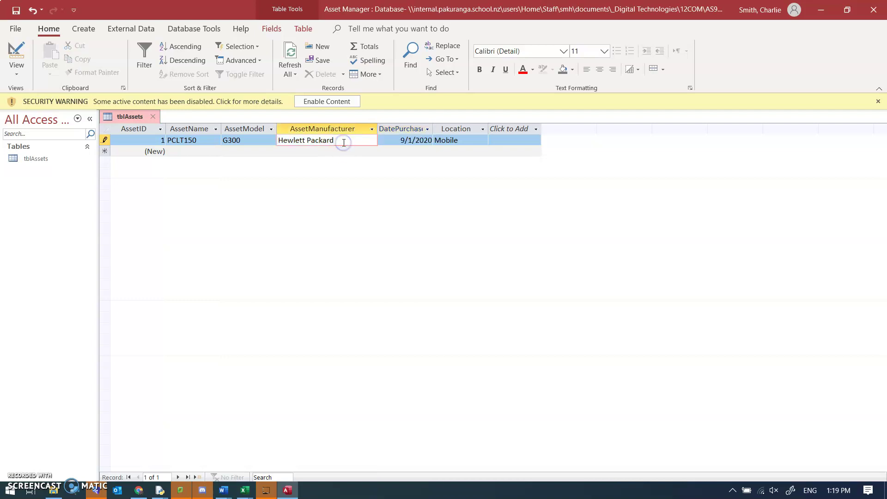
key(BackSpace)
key(BackSpace)
key(BackSpace)
key(BackSpace)
key(BackSpace)
key(BackSpace)
key(BackSpace)
key(BackSpace)
key(BackSpace)
key(BackSpace)
key(BackSpace)
key(BackSpace)
key(BackSpace)
key(BackSpace)
key(BackSpace)
text(HP)
key(Tab)
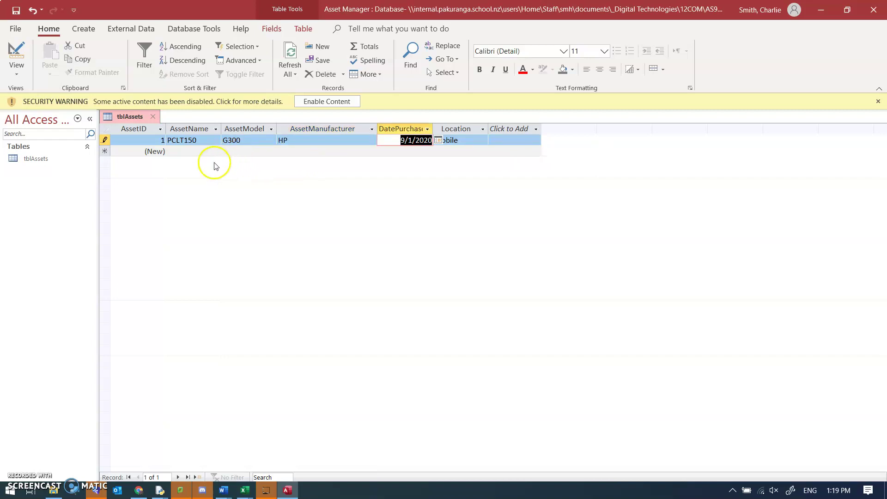
Create a blank table and save it as tblManufacturers in Design view.
click(83, 29)
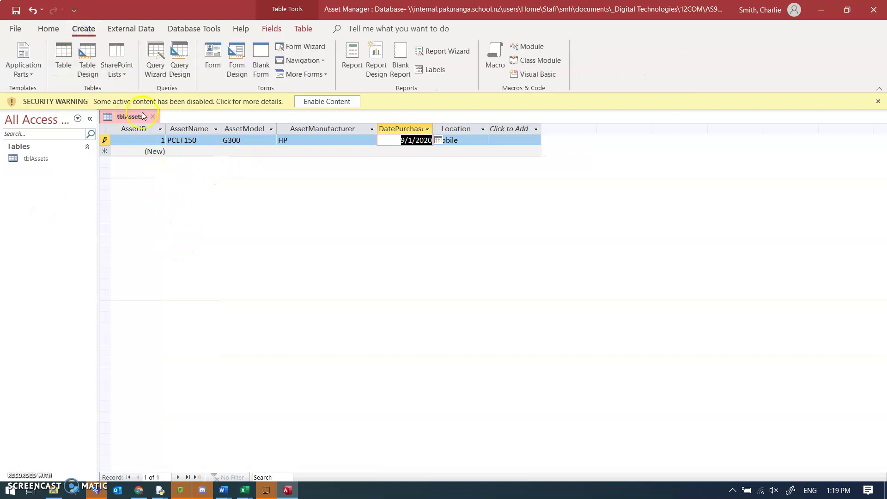
click(63, 55)
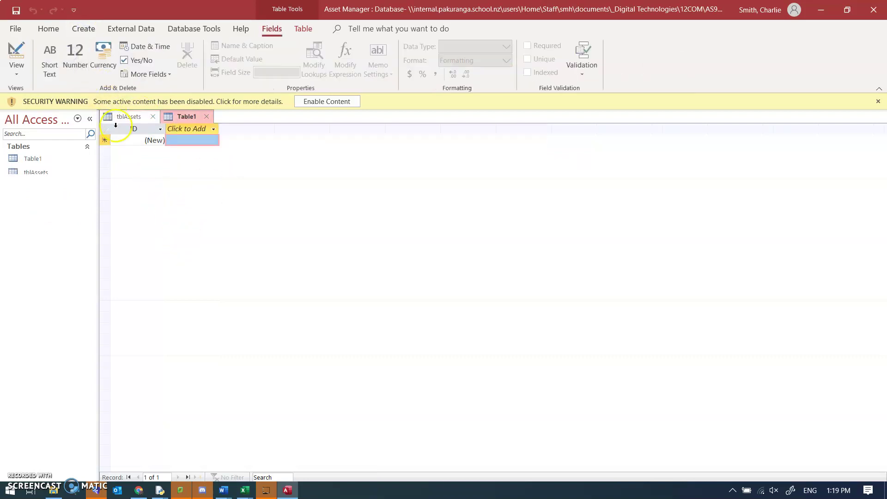
click(16, 56)
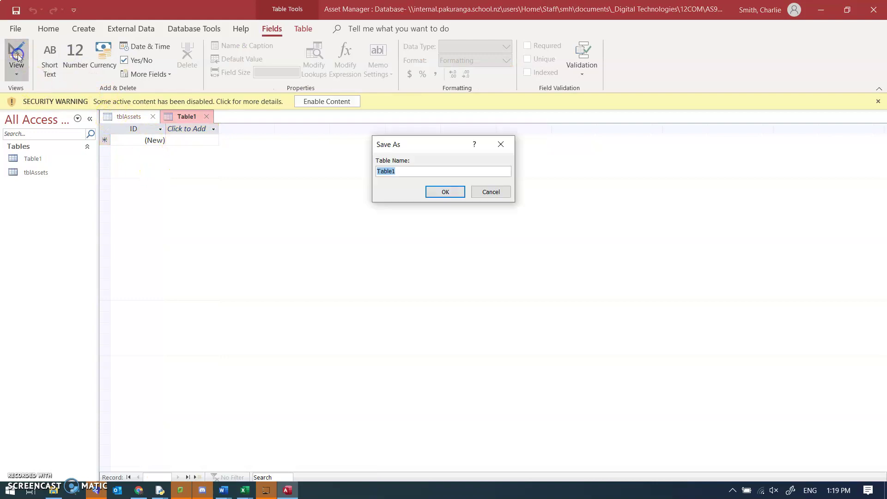
text(tblManufacturers)
key(Return)
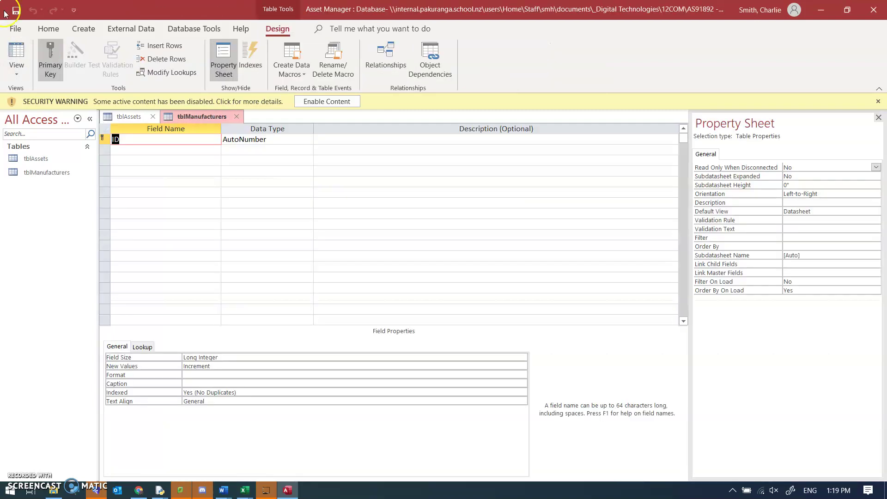
Add ManufacturerID, ManufacturerName and Contact fields, then switch to Datasheet view.
text(ManufacturerID)
key(Tab)
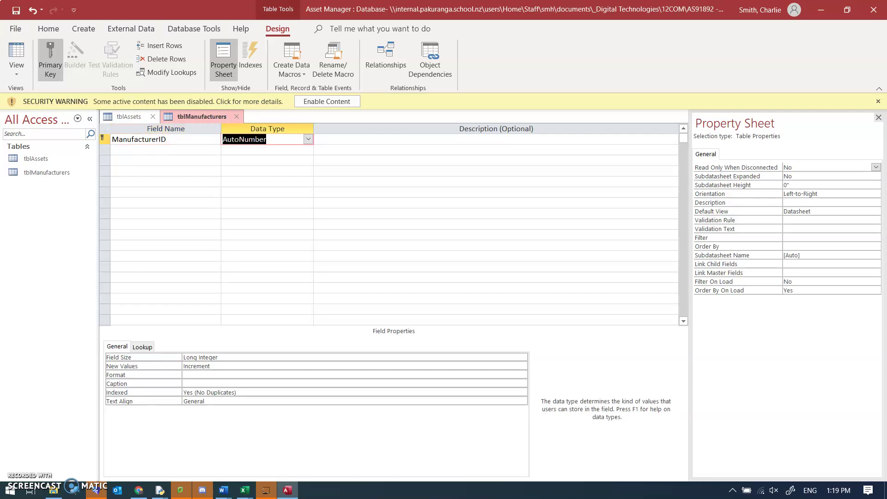
click(116, 150)
text(Nam)
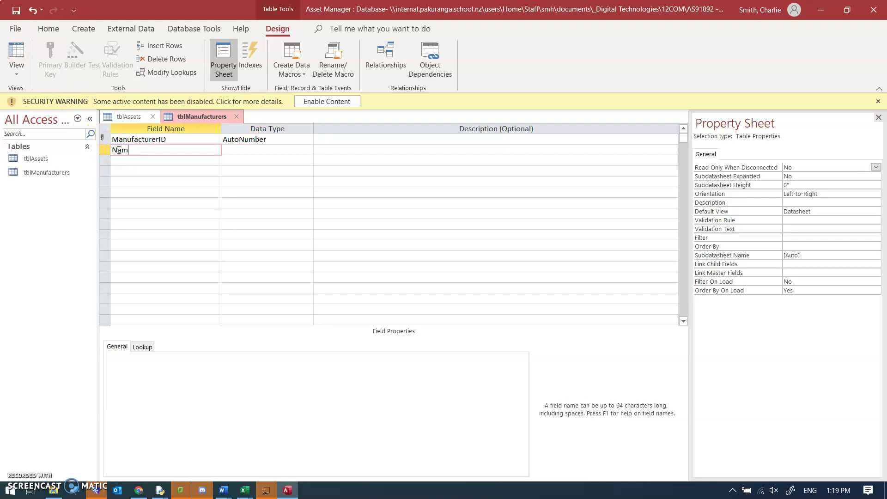
key(BackSpace)
key(BackSpace)
key(BackSpace)
text(Manufactr)
text(rerName)
key(Tab)
key(Tab)
key(Tab)
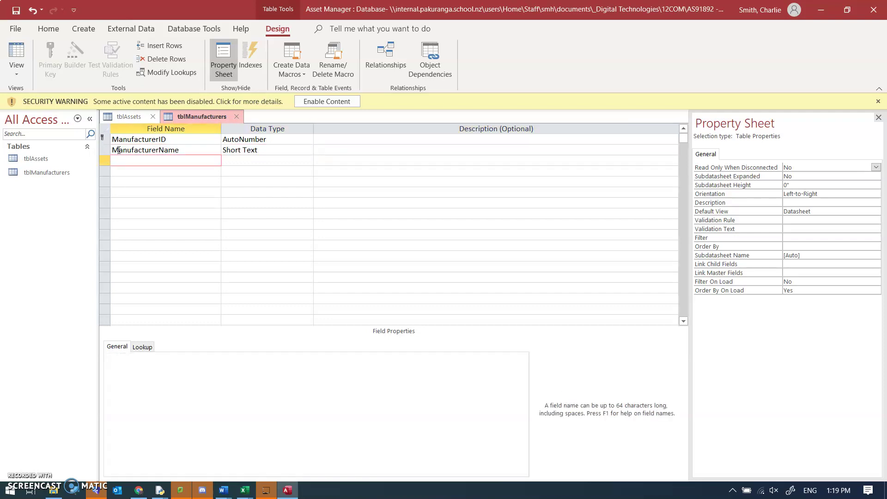
text(Contac)
key(Tab)
key(Tab)
key(Tab)
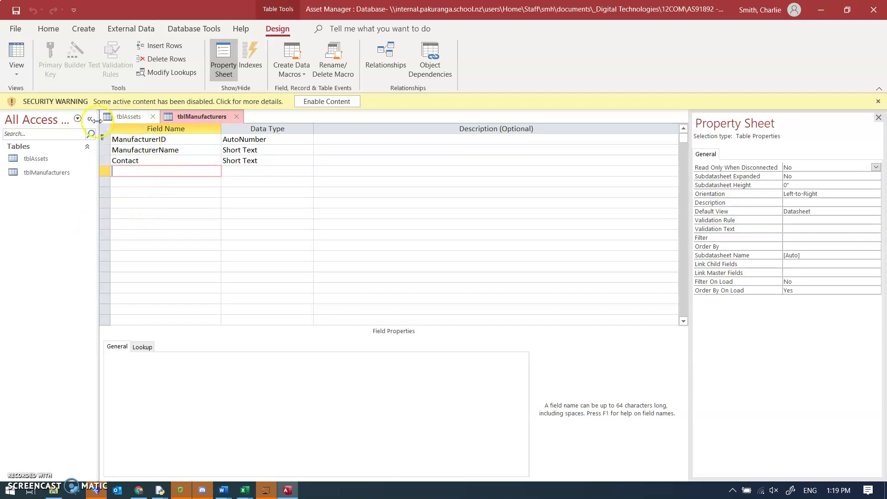
click(17, 56)
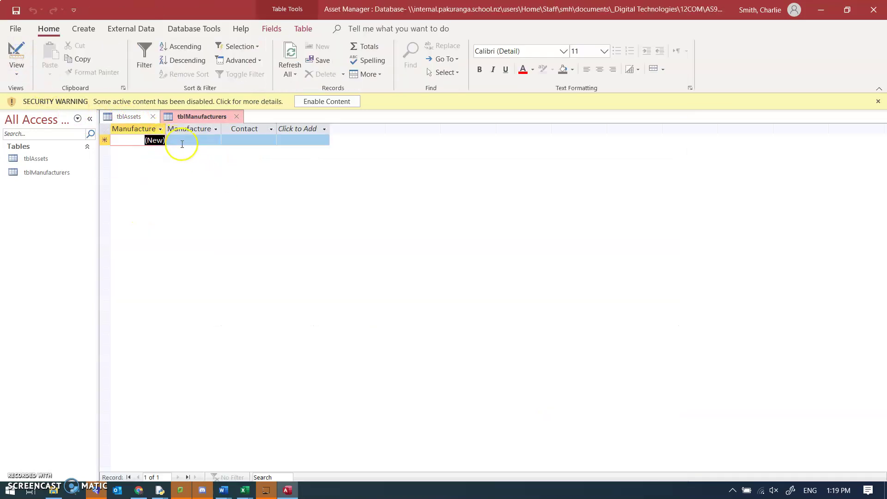
Enter manufacturer HP with its contact name.
click(183, 144)
text(HP)
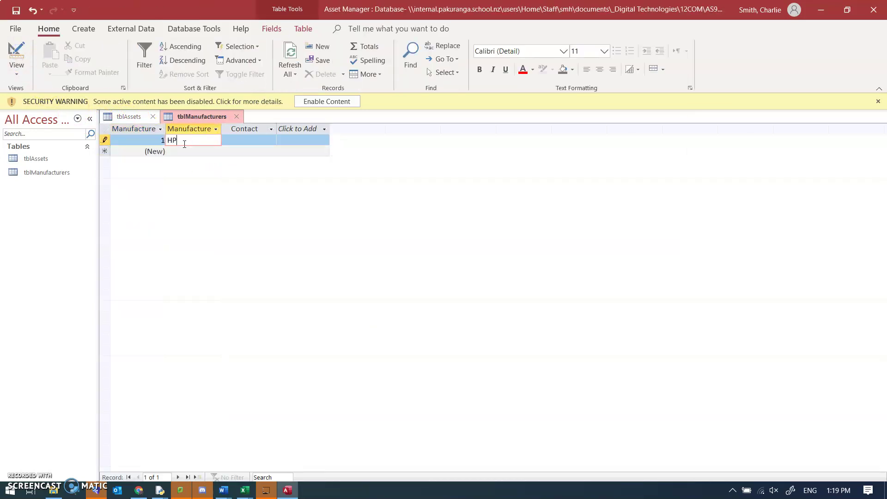
key(Tab)
text(Mr H)
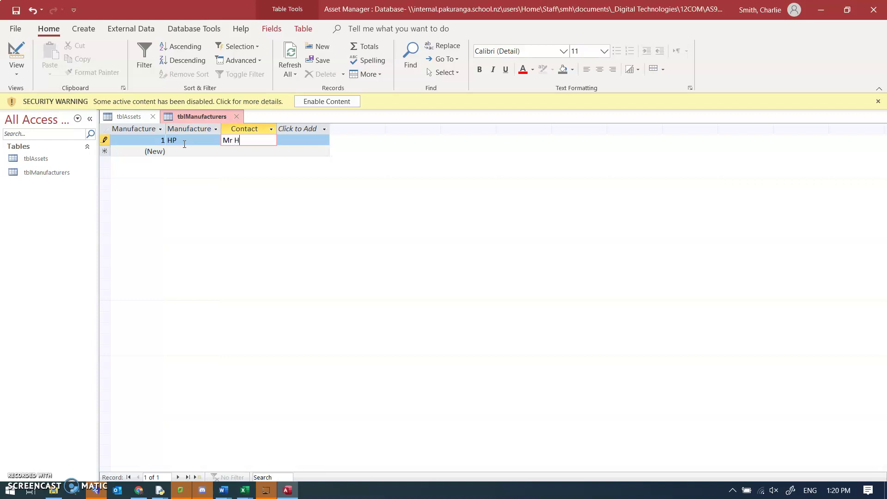
text(P)
key(Tab)
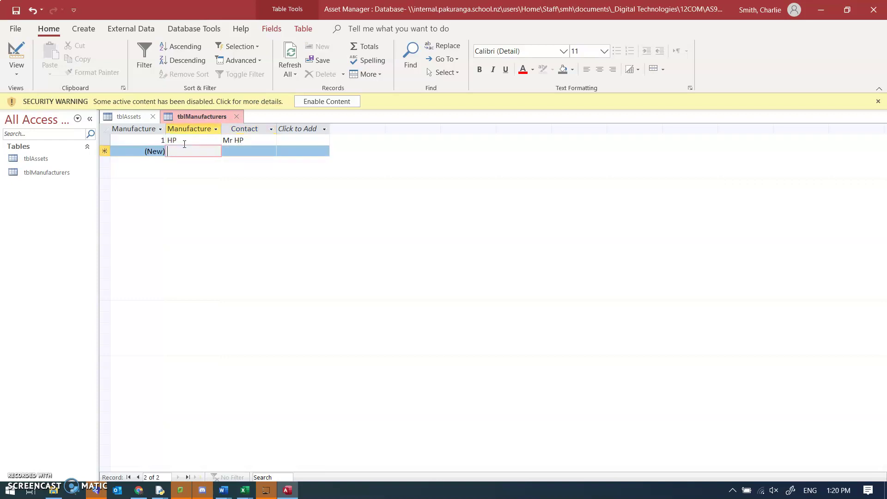
Enter manufacturer Toshiba with its contact name and close tblManufacturers.
text(Toshiba)
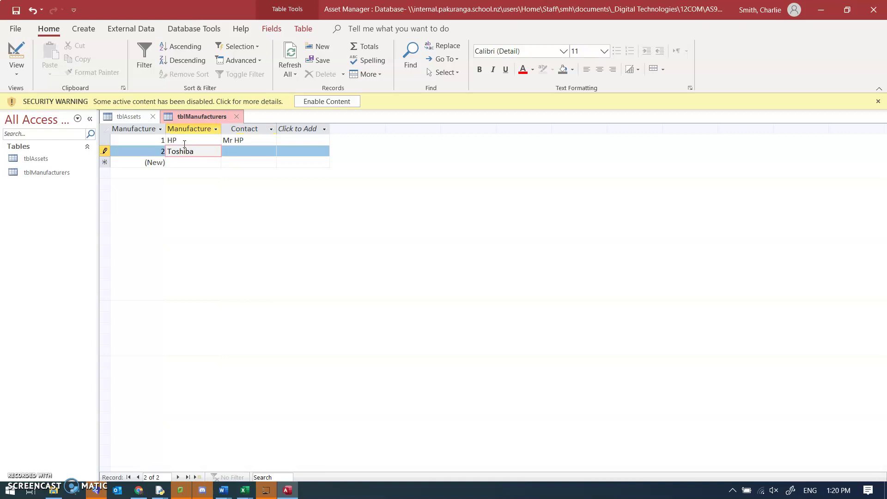
key(Tab)
text(M)
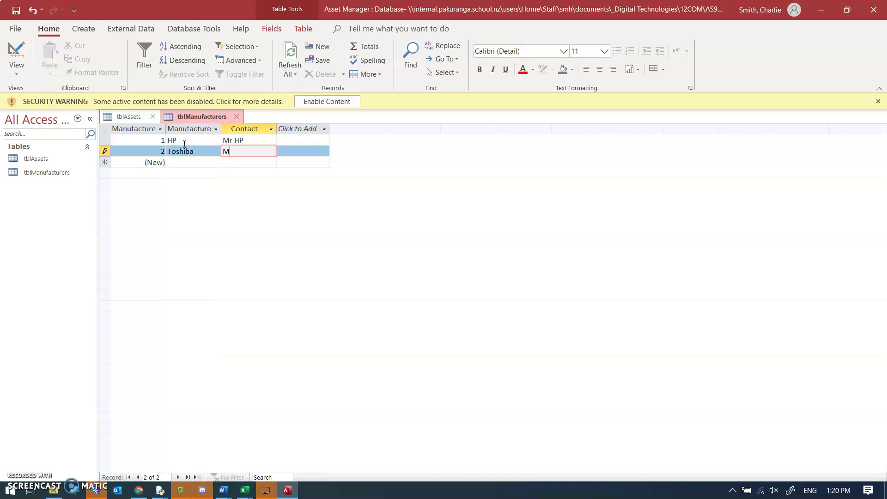
text(iss Toshiba)
key(Tab)
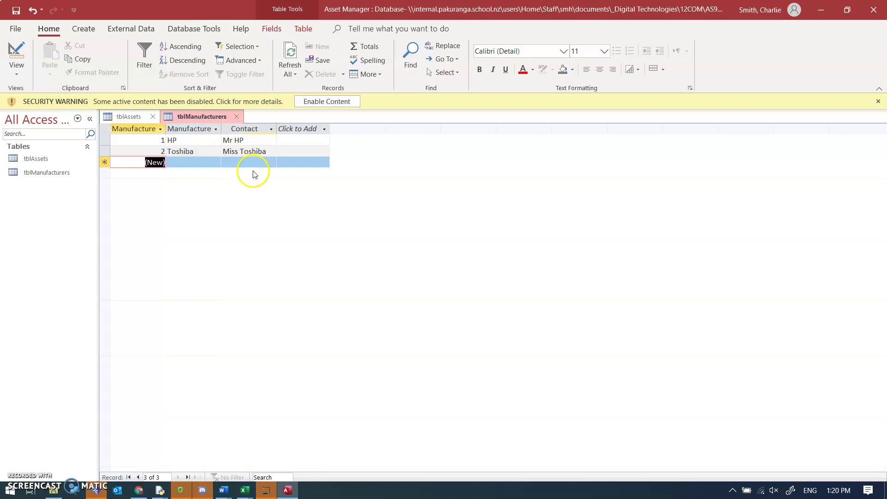
click(238, 117)
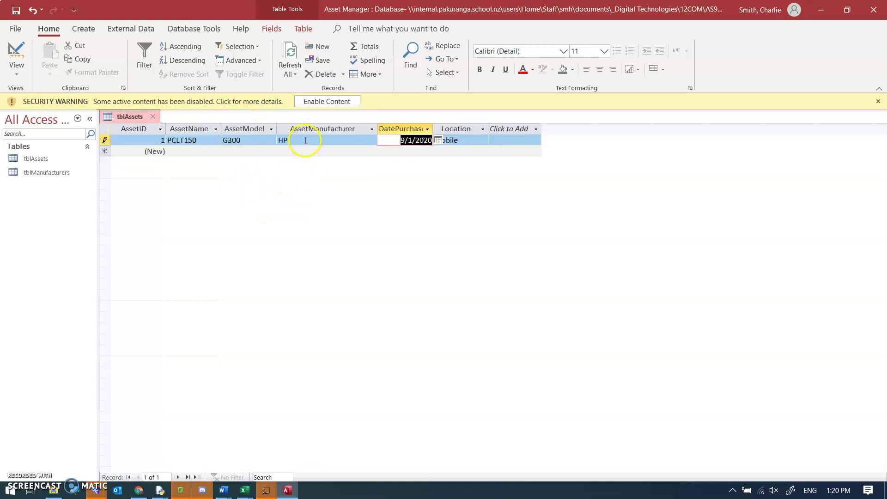
Open tblAssets in Design view and look over the tblManufacturers records.
click(19, 55)
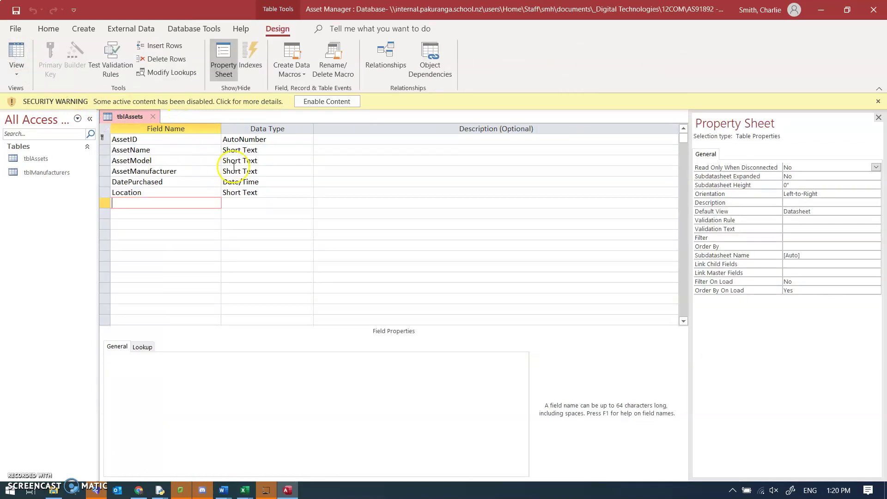
click(270, 173)
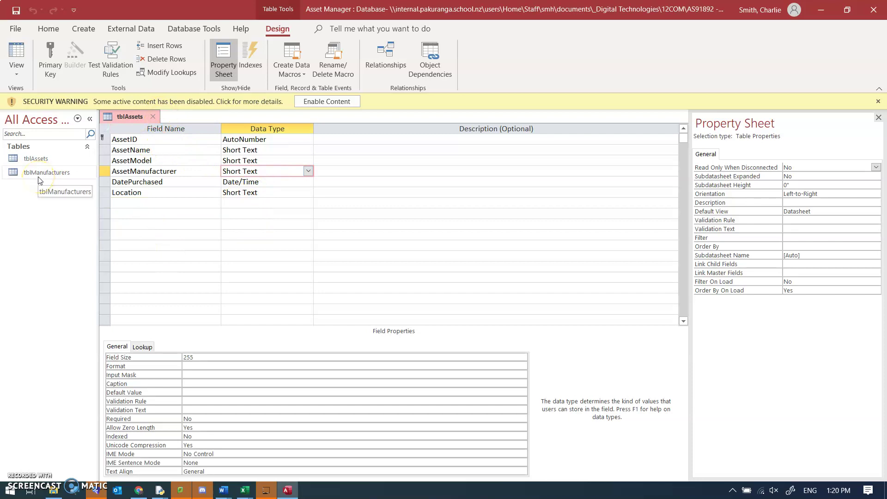
double_click(69, 173)
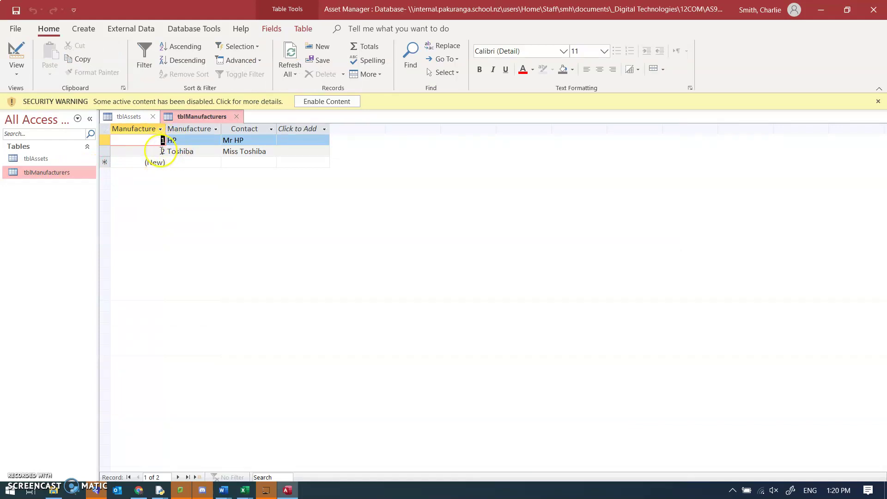
double_click(61, 162)
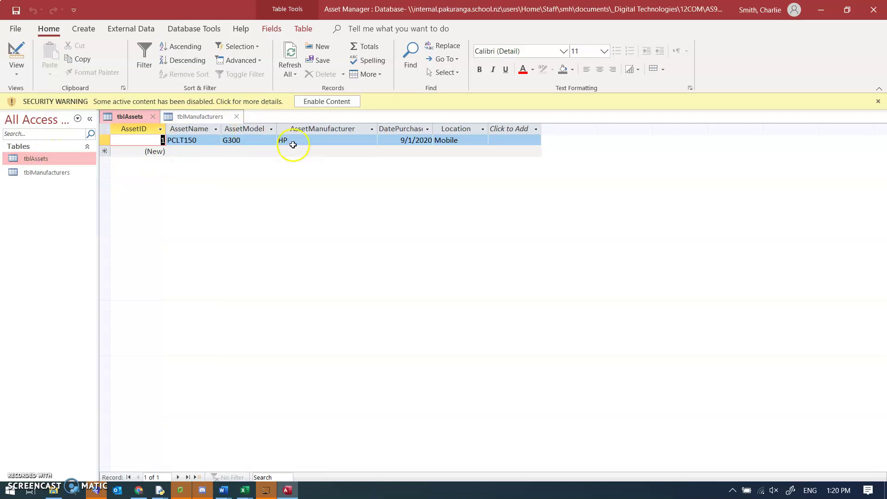
Change AssetManufacturer's data type to Number with Long Integer field size.
click(17, 55)
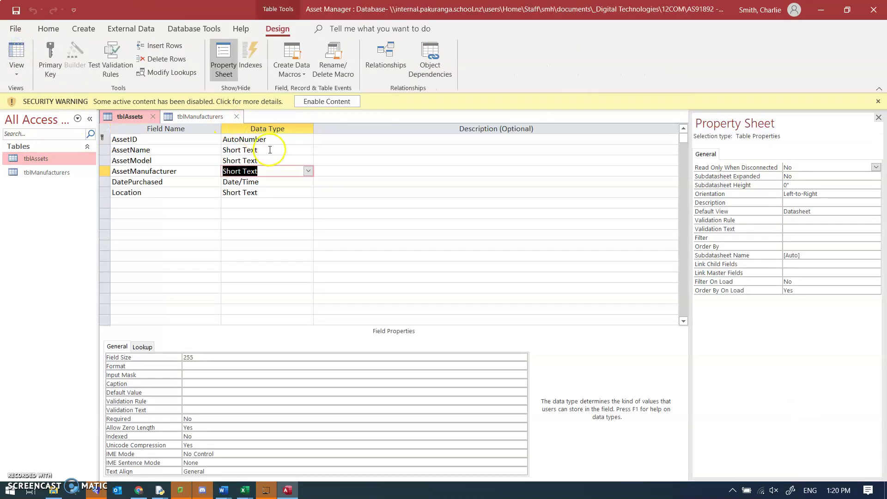
click(308, 171)
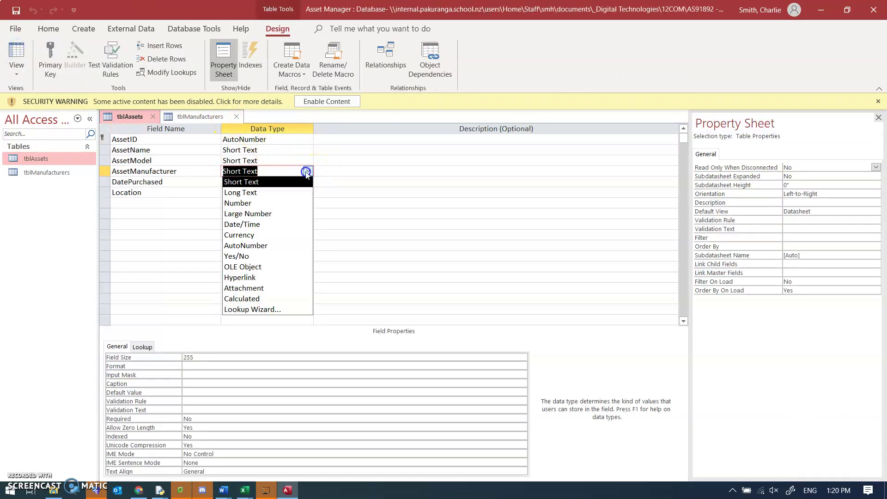
click(273, 203)
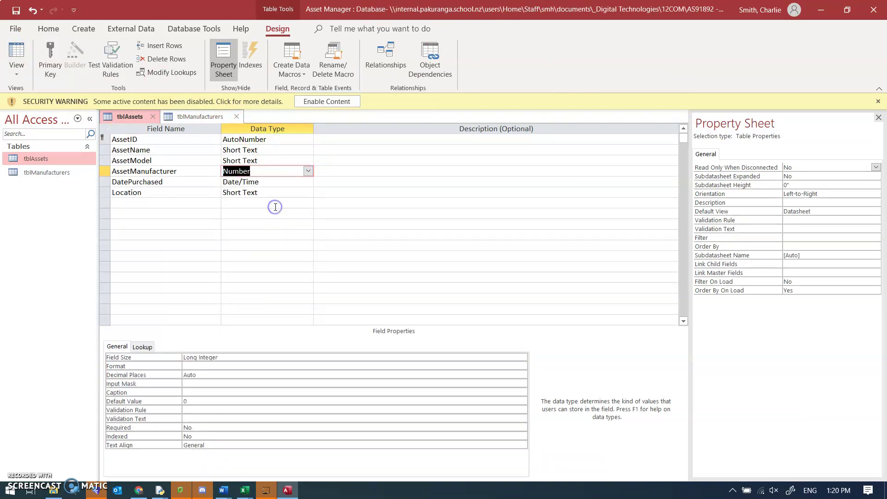
click(212, 358)
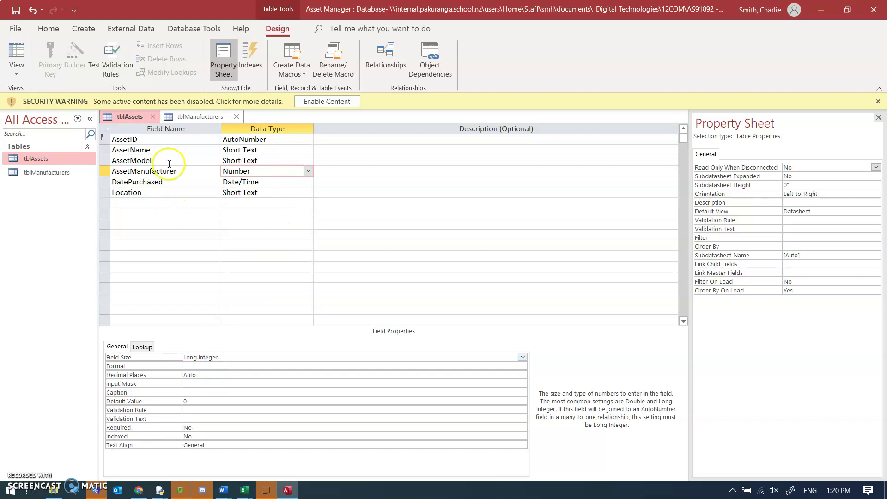
Check the tblManufacturers design, then save tblAssets, accepting possible data loss.
click(187, 120)
click(10, 54)
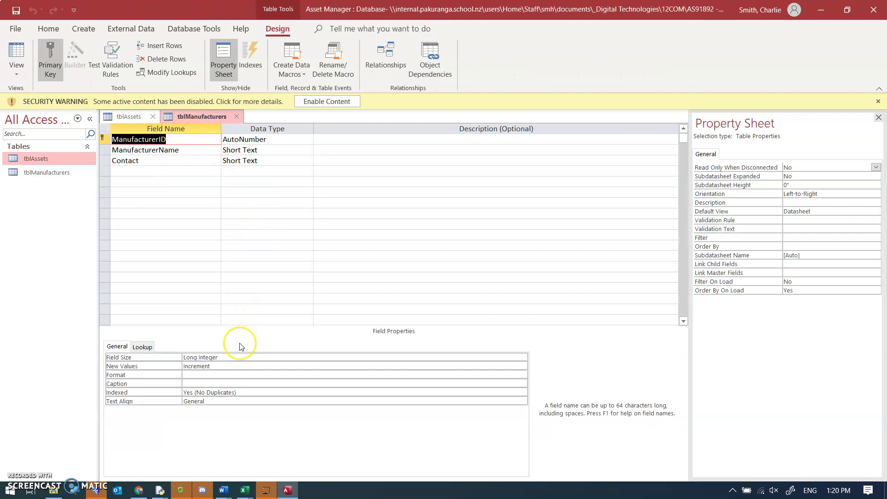
click(122, 117)
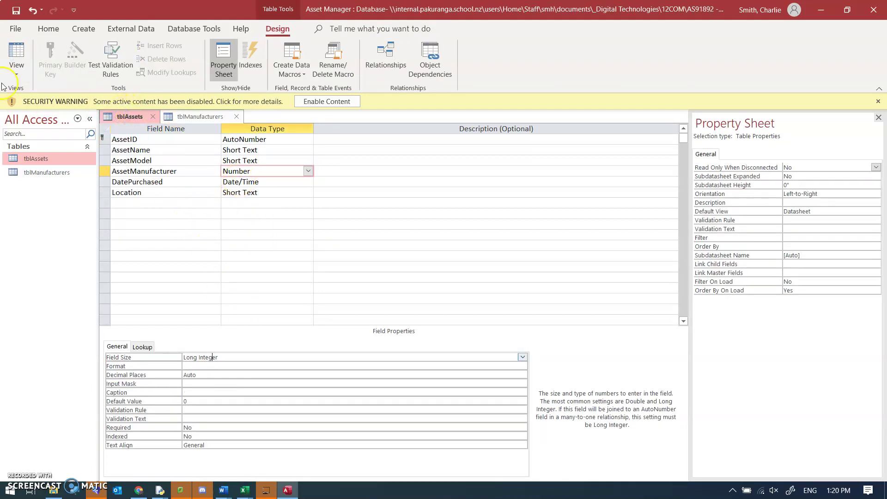
click(16, 53)
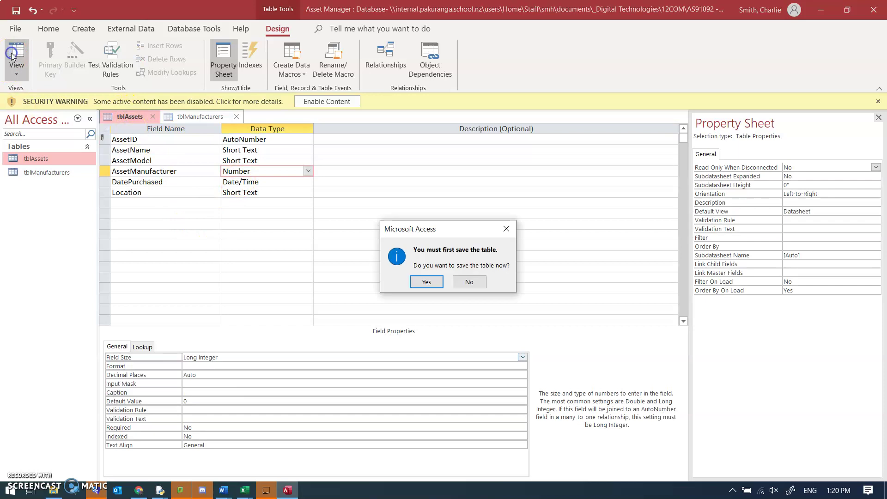
click(418, 283)
click(425, 286)
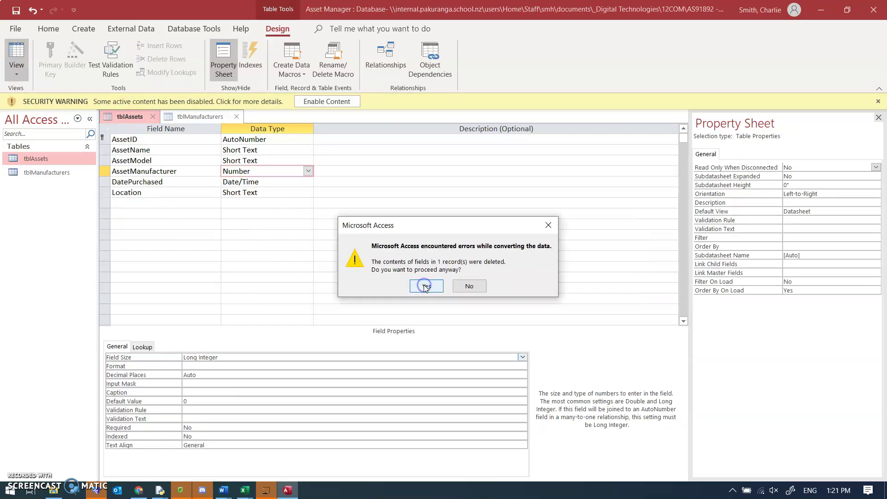
Enter manufacturer ID 1 for asset PCLT150, save the record, and close tblManufacturers.
click(425, 287)
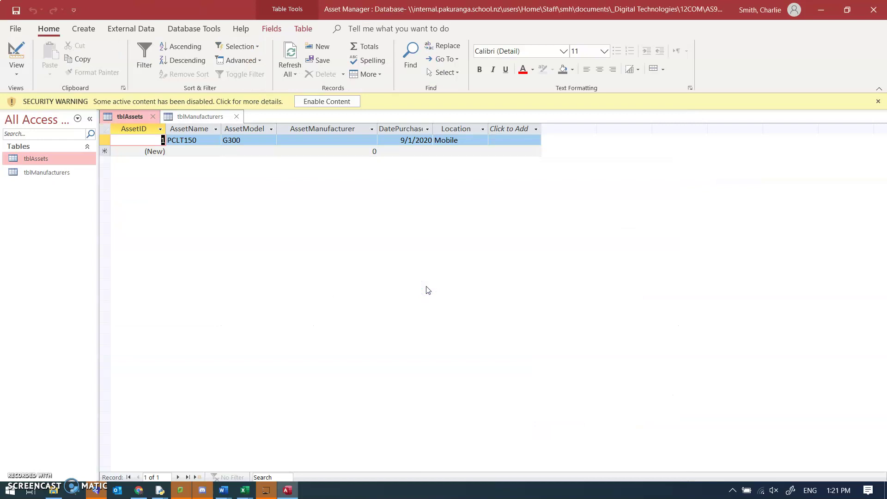
click(330, 141)
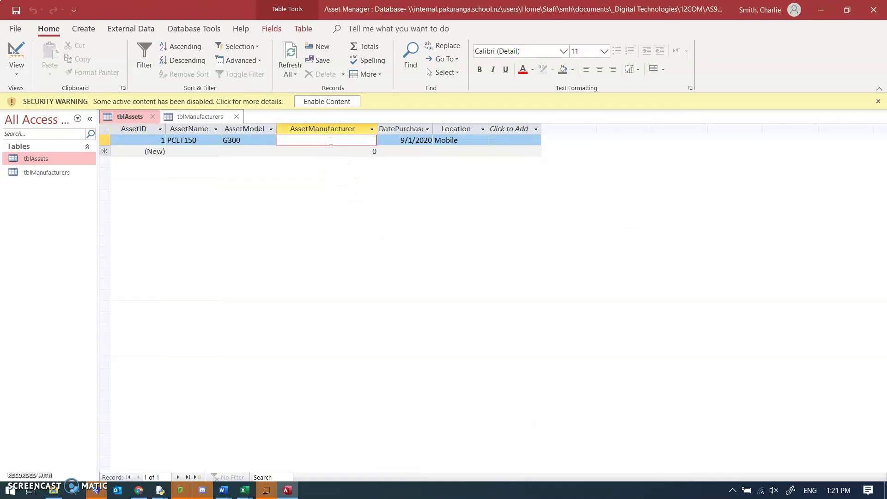
text(1)
click(351, 152)
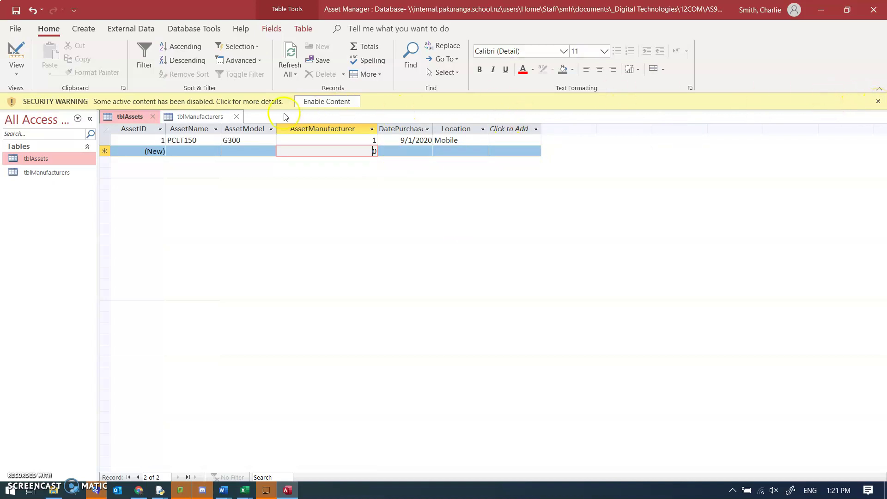
click(237, 117)
Close tblAssets and add tblAssets and tblManufacturers to the Relationships layout.
click(153, 117)
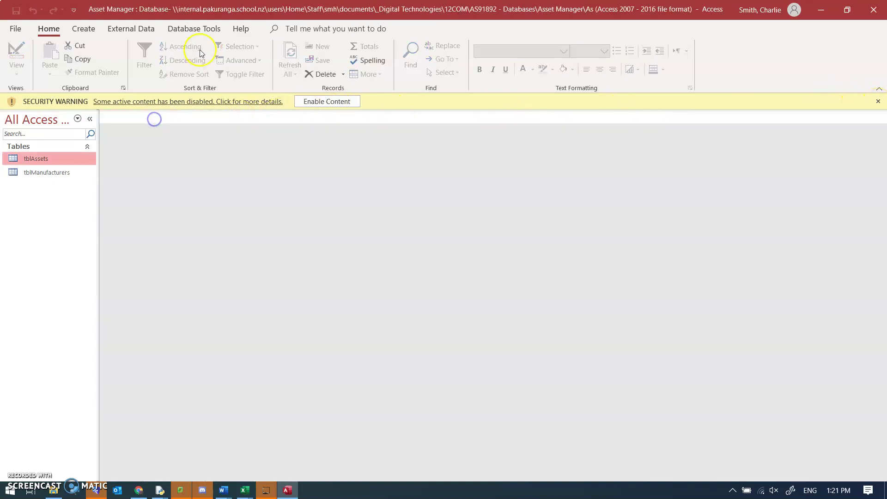
click(196, 28)
click(148, 56)
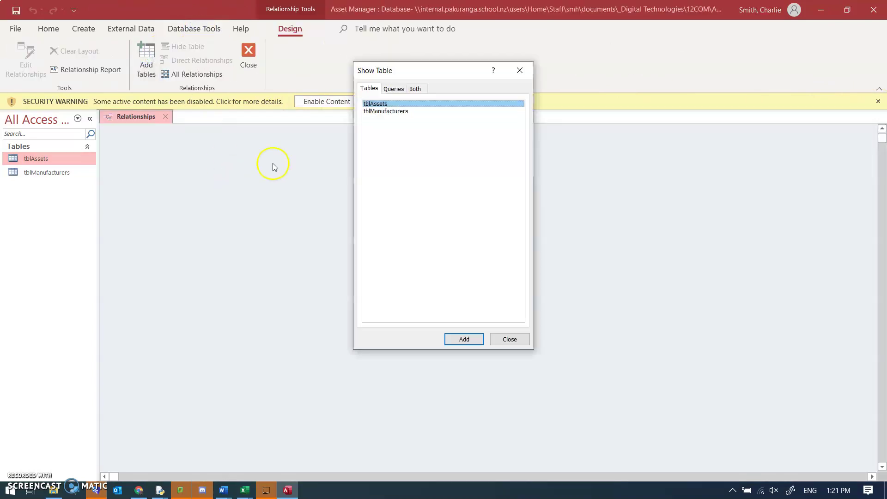
double_click(377, 103)
double_click(383, 112)
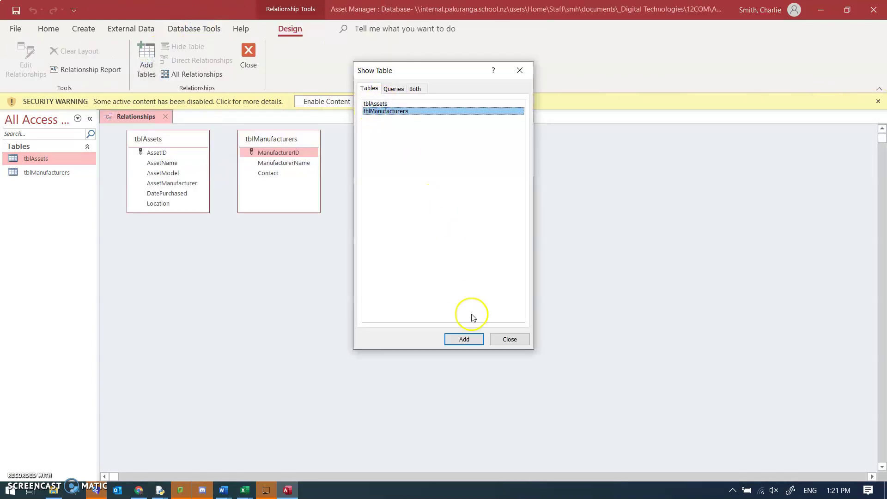
click(509, 340)
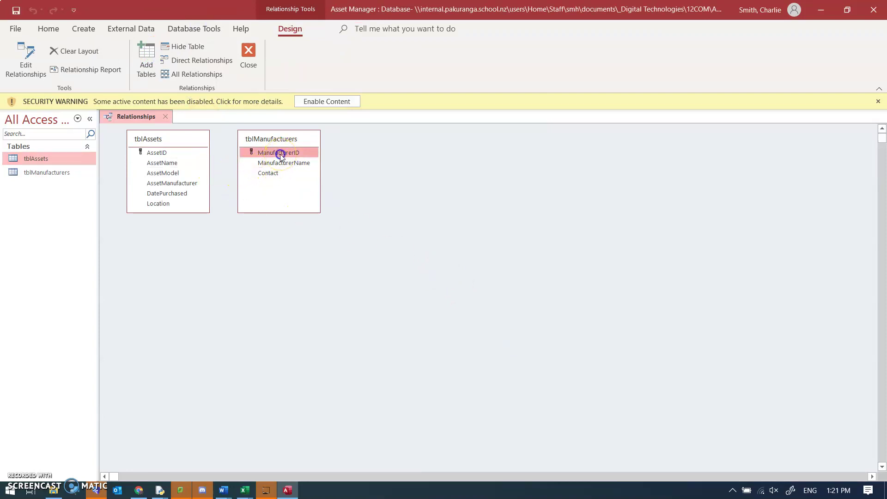
Join ManufacturerID to AssetManufacturer with enforced integrity, cascade updates and deletes, then save the layout.
drag(280, 154, 183, 186)
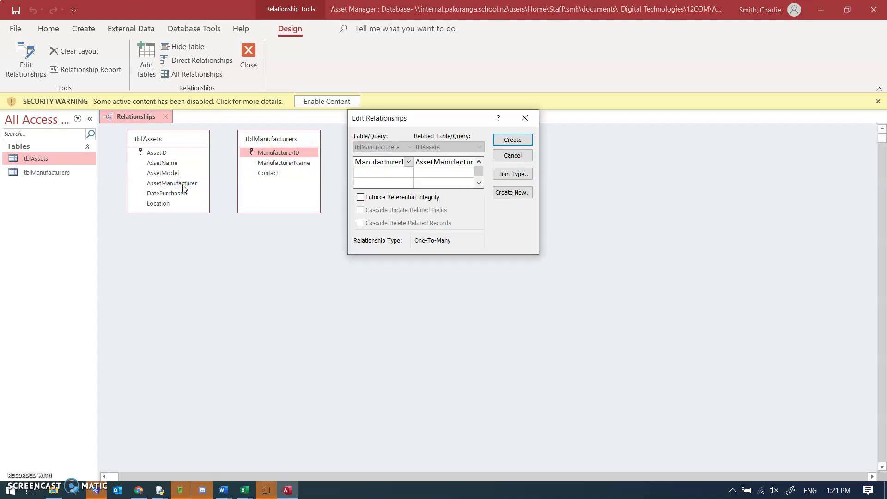
click(361, 197)
click(360, 210)
click(361, 223)
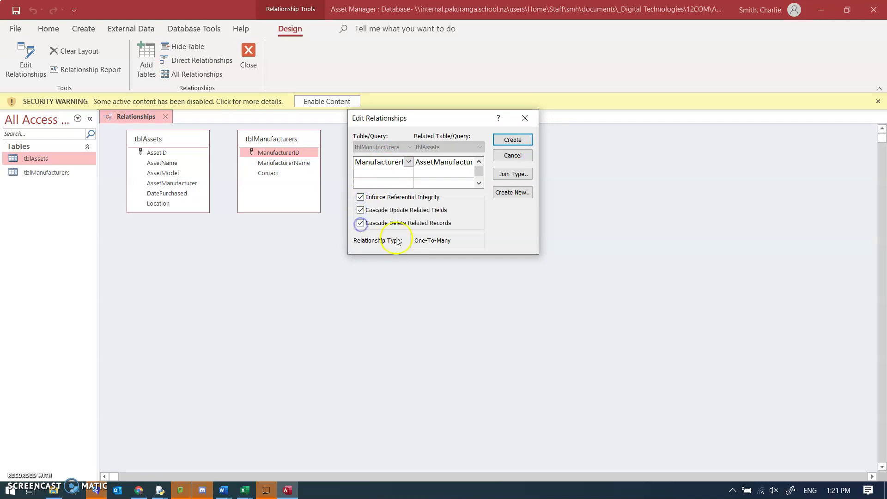
click(508, 140)
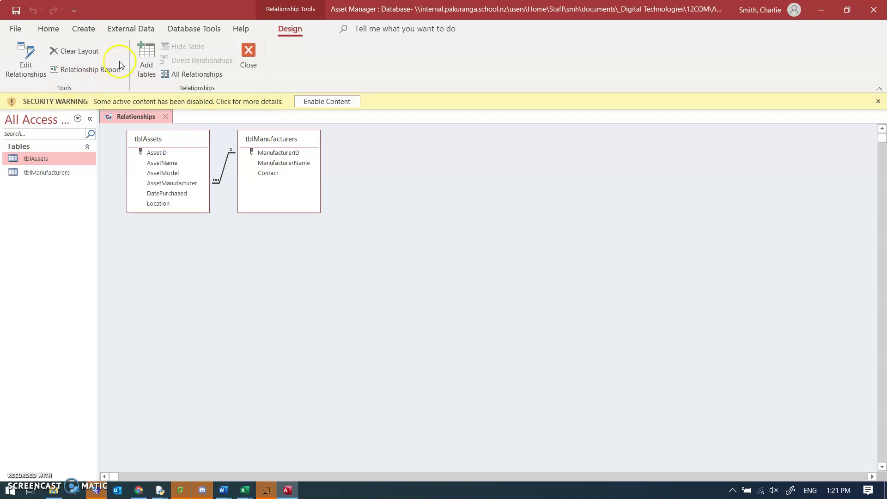
click(252, 70)
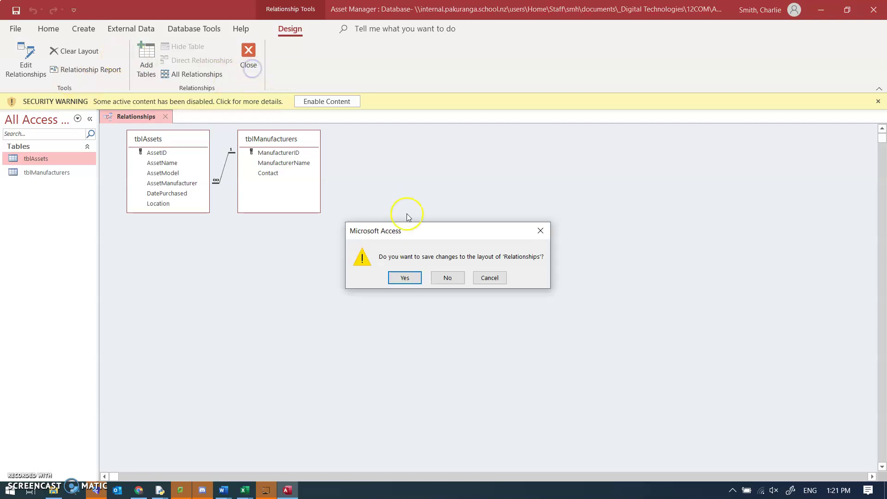
click(403, 279)
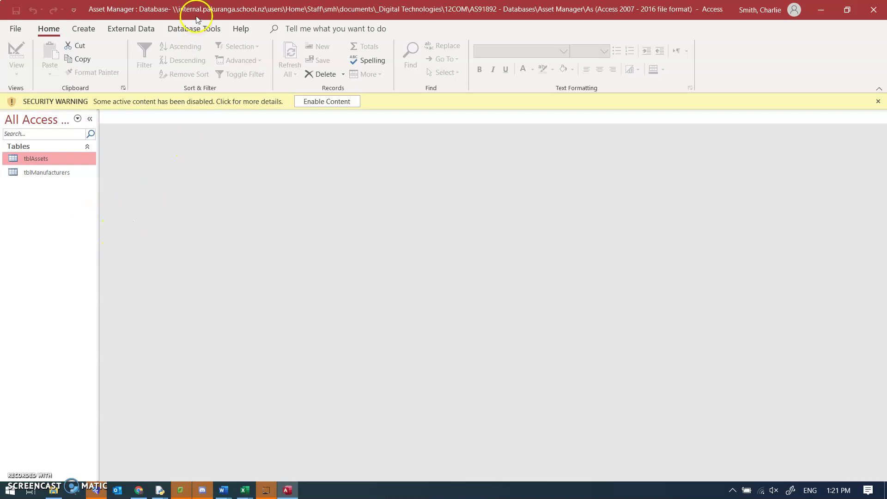
Review the tblAssets–tblManufacturers join in Relationships, noting the AssetModel and Location fields, then close it.
click(195, 31)
click(146, 58)
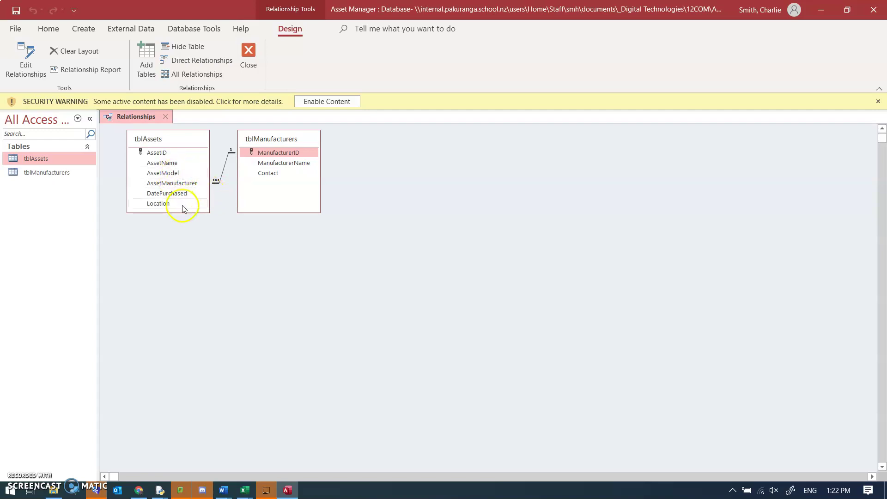
click(180, 175)
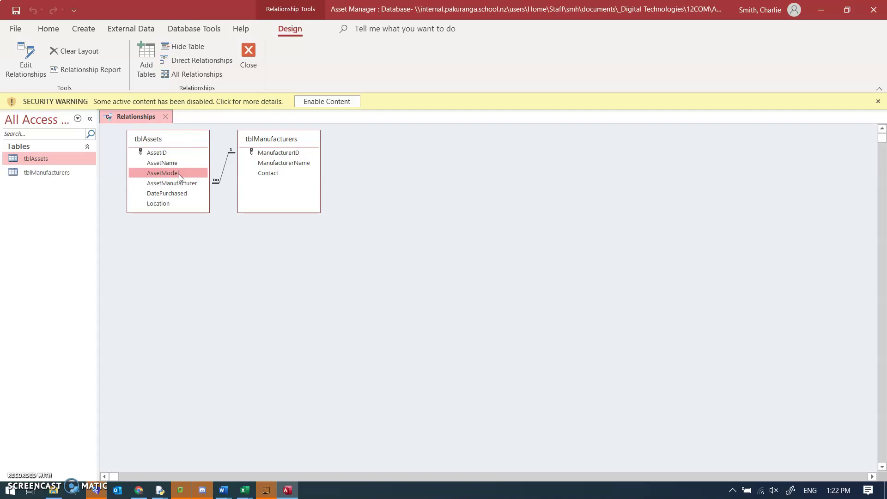
click(164, 207)
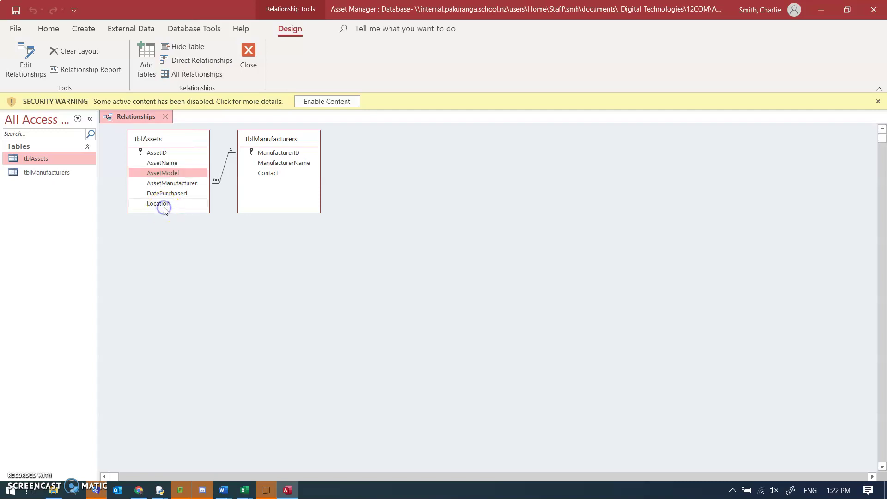
click(161, 204)
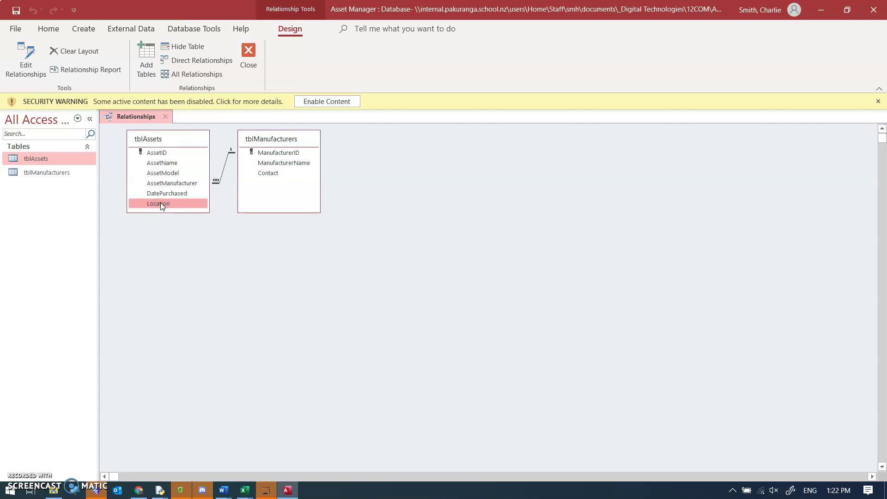
click(252, 65)
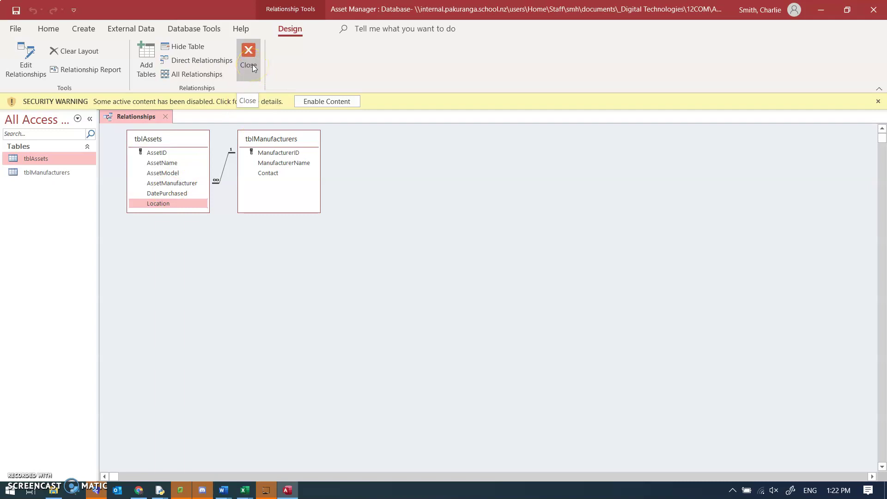